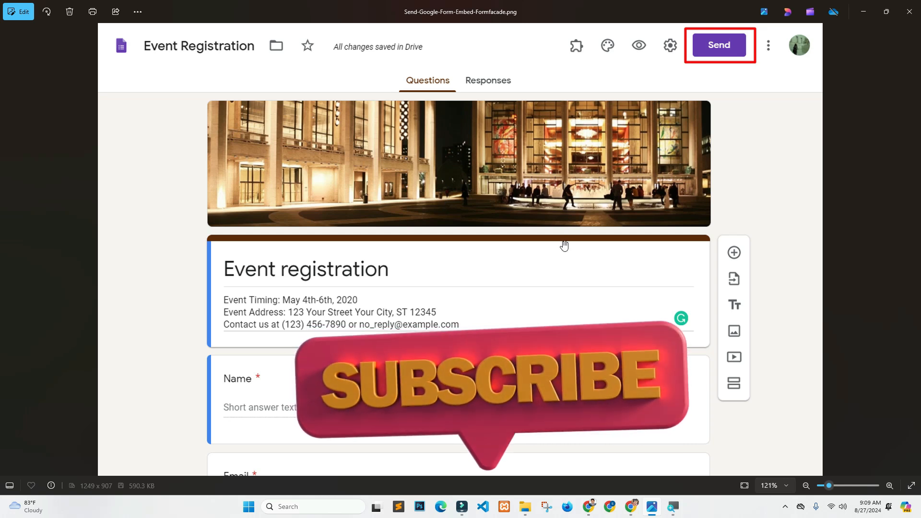
- Minimize the Photos window showing the Event Registration form screenshot to reveal Chrome
click(863, 11)
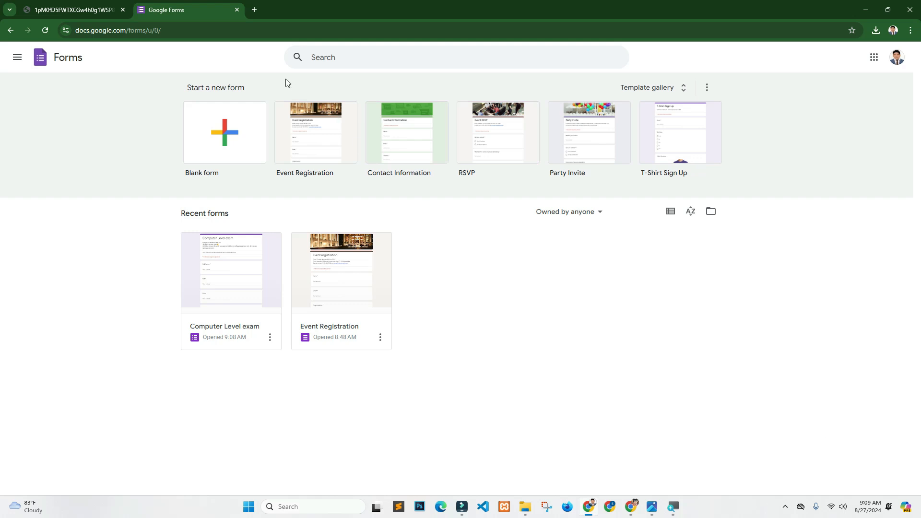
- Open a new Chrome tab and launch Google Forms from the Google apps grid
click(254, 9)
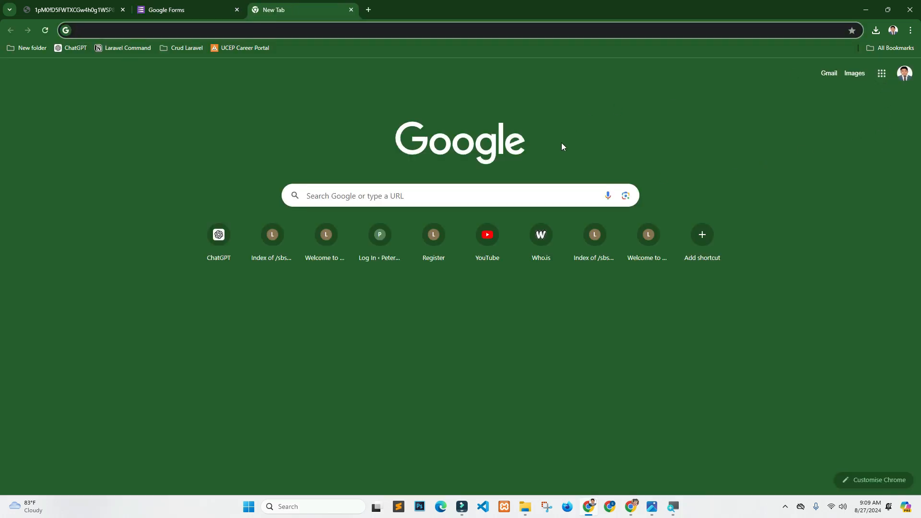
click(882, 77)
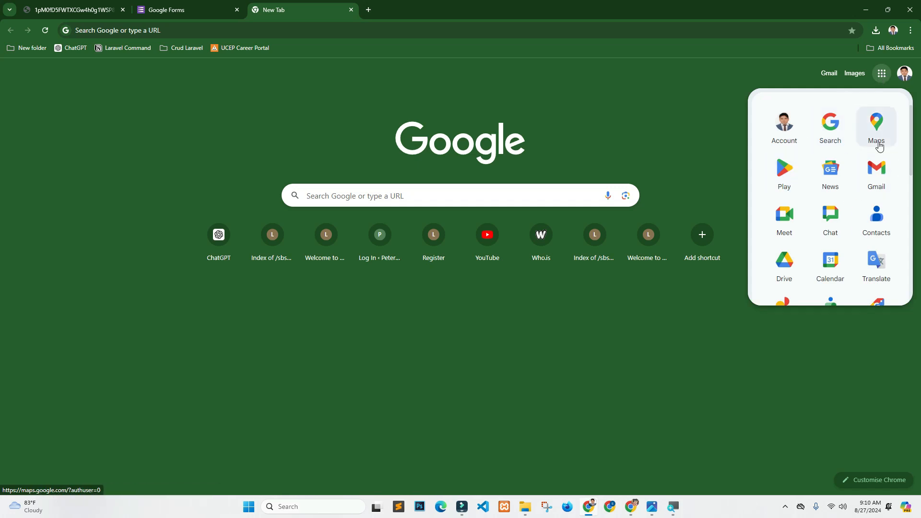
drag(913, 132, 904, 228)
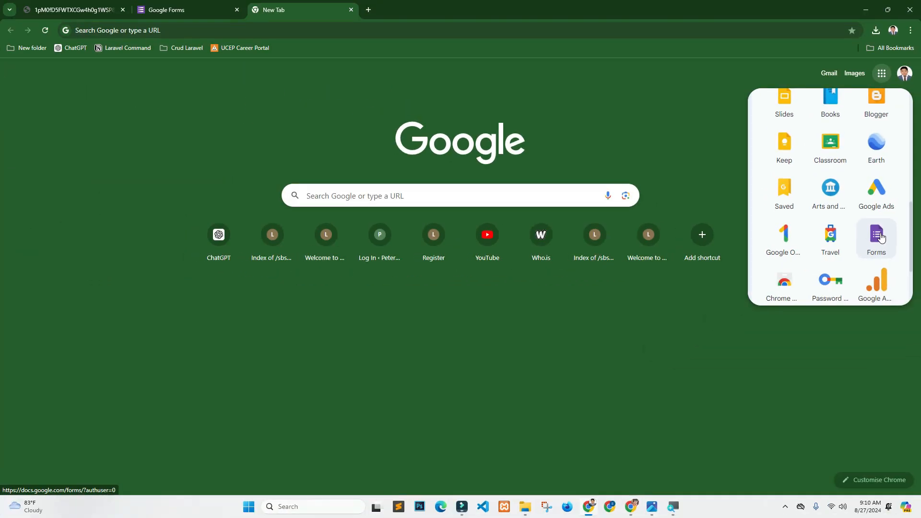
click(881, 238)
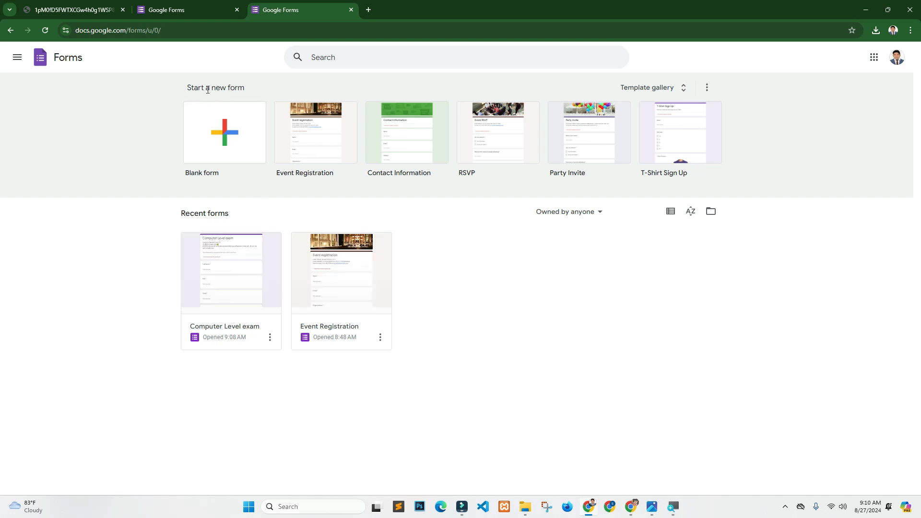
- From the full template gallery, start a form using the Education section's Assessment template
drag(187, 88, 249, 86)
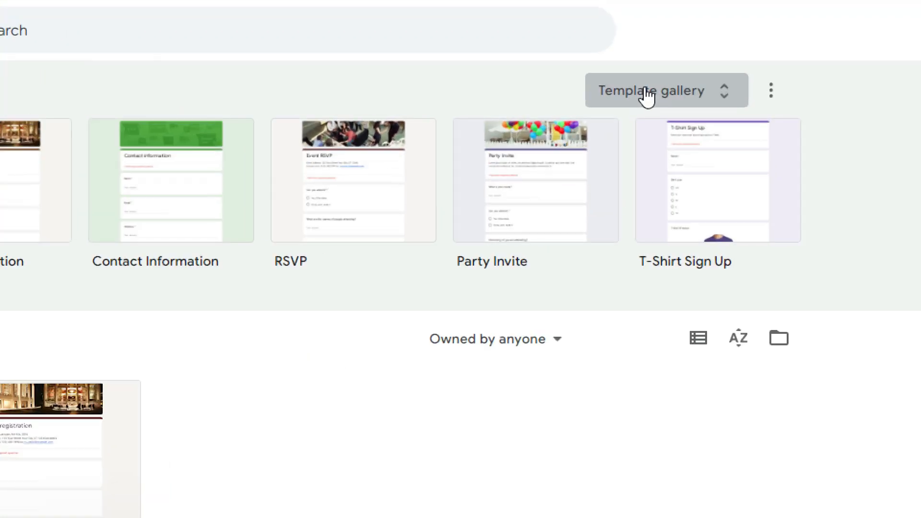
click(646, 94)
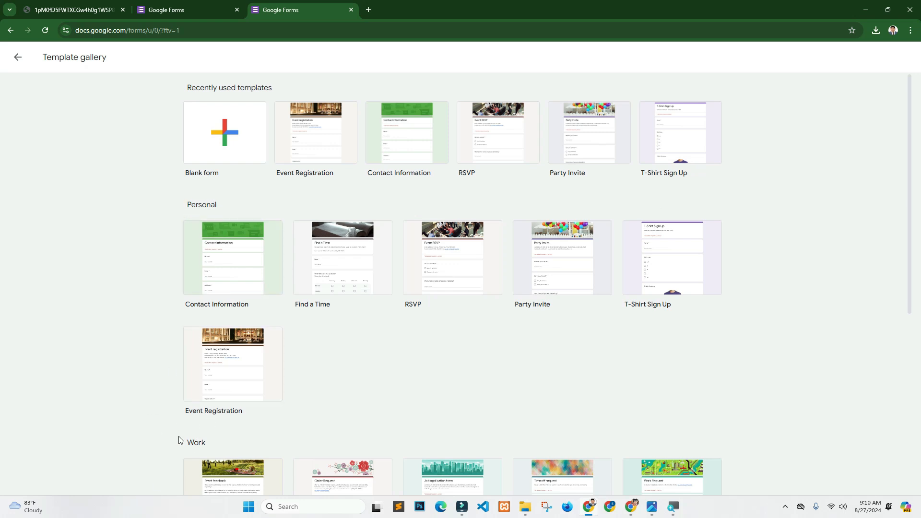
drag(906, 140, 878, 350)
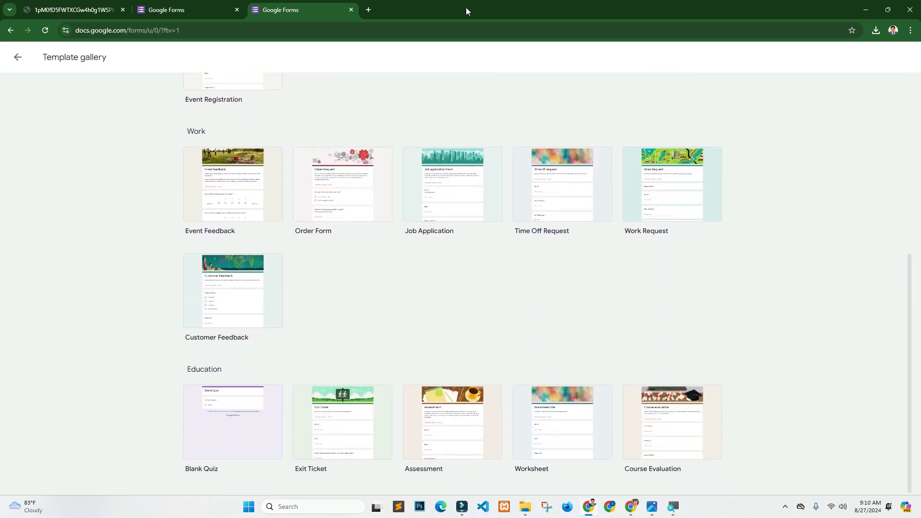
right_click(453, 406)
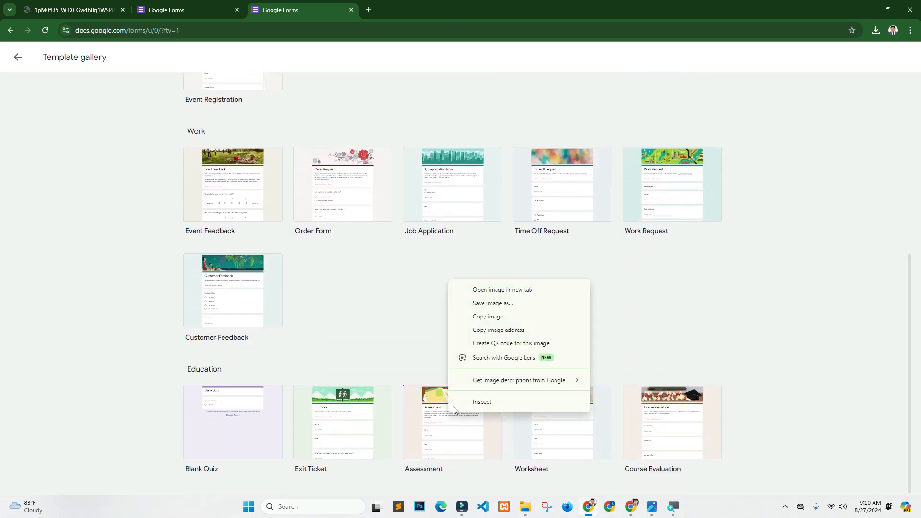
click(428, 428)
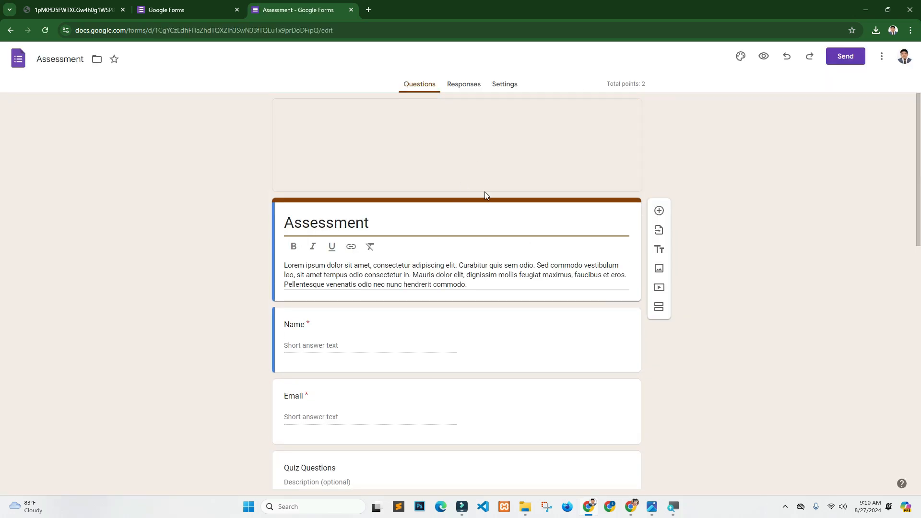
- Dismiss the quizzes popup, skim the Assessment form, and return to the template gallery
drag(917, 118, 890, 134)
click(527, 231)
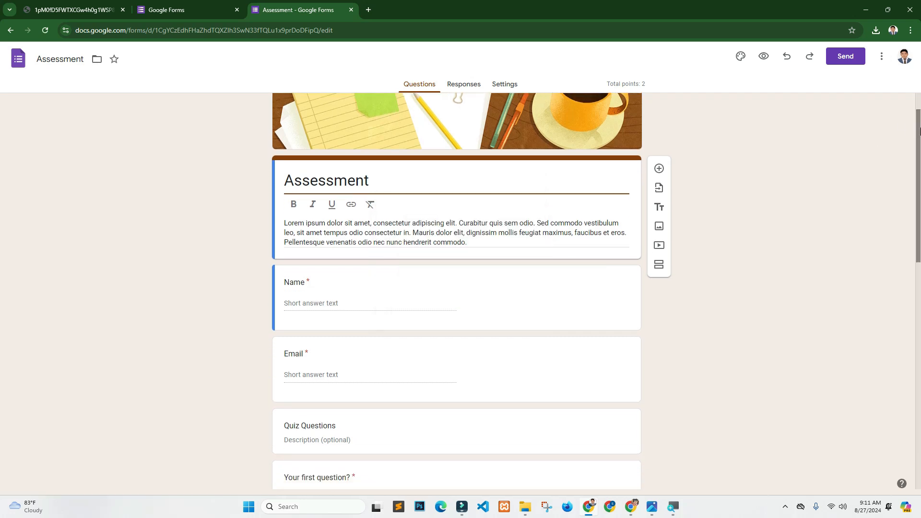
drag(917, 126, 900, 97)
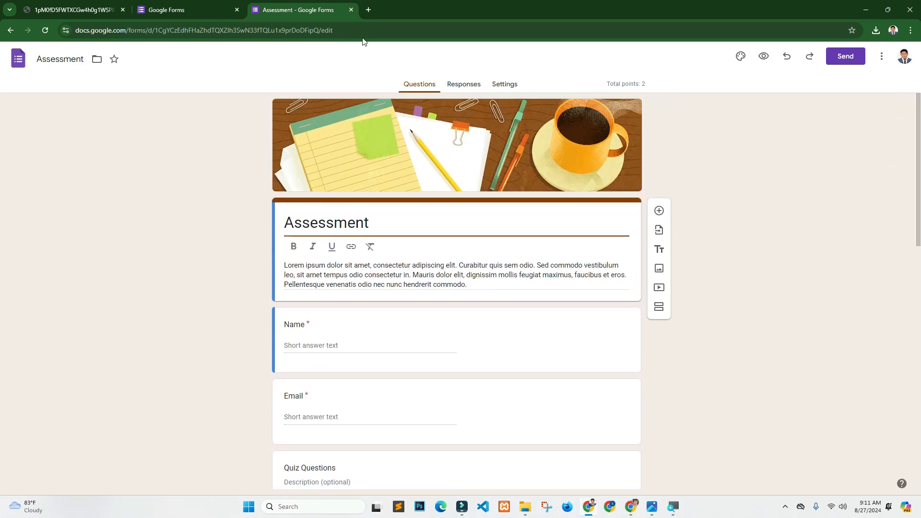
click(10, 31)
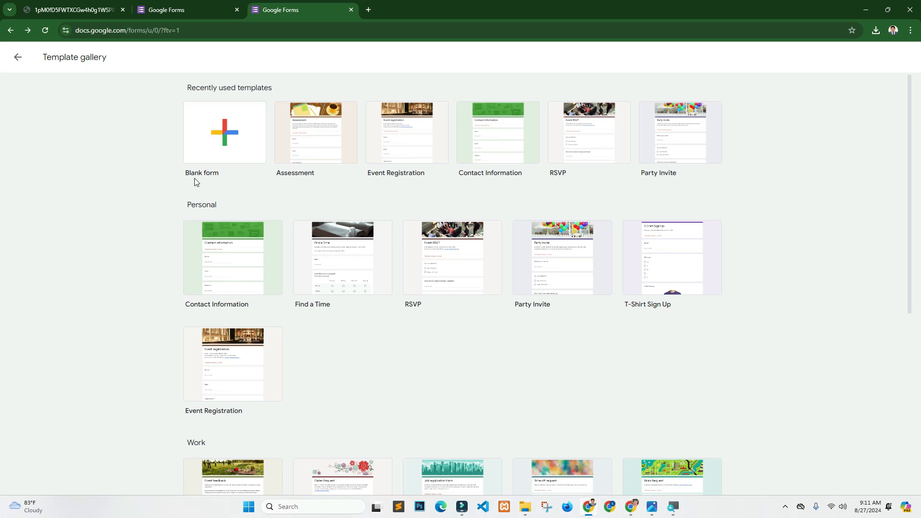
- Start a blank form and title it 'Computer Operation Quiz Exam - 2024'
click(225, 126)
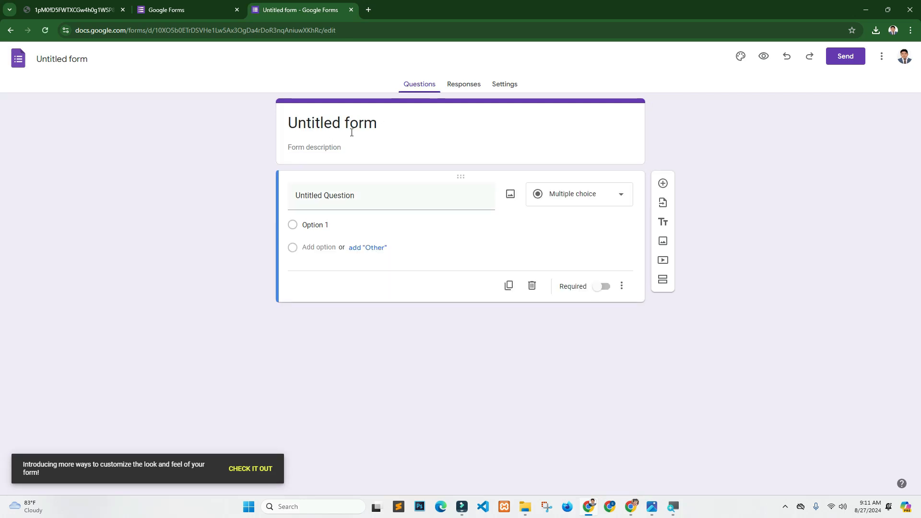
click(66, 60)
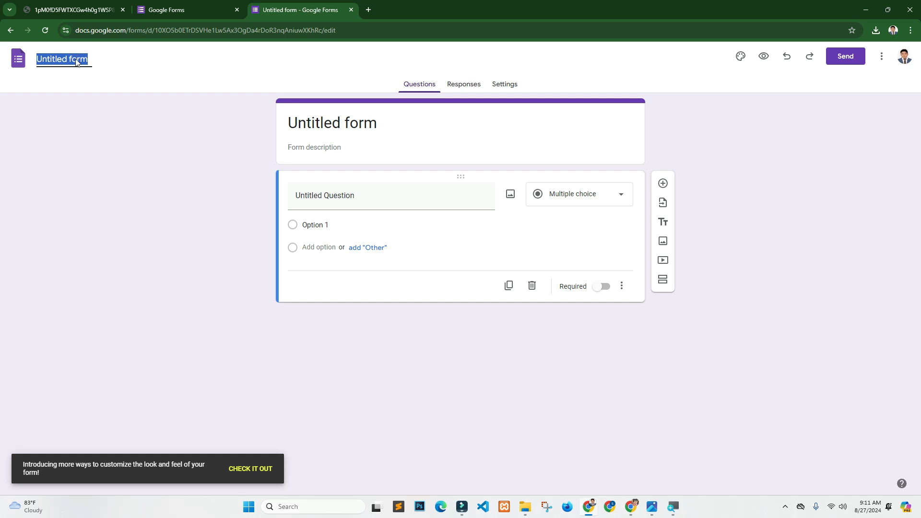
text(Computer O)
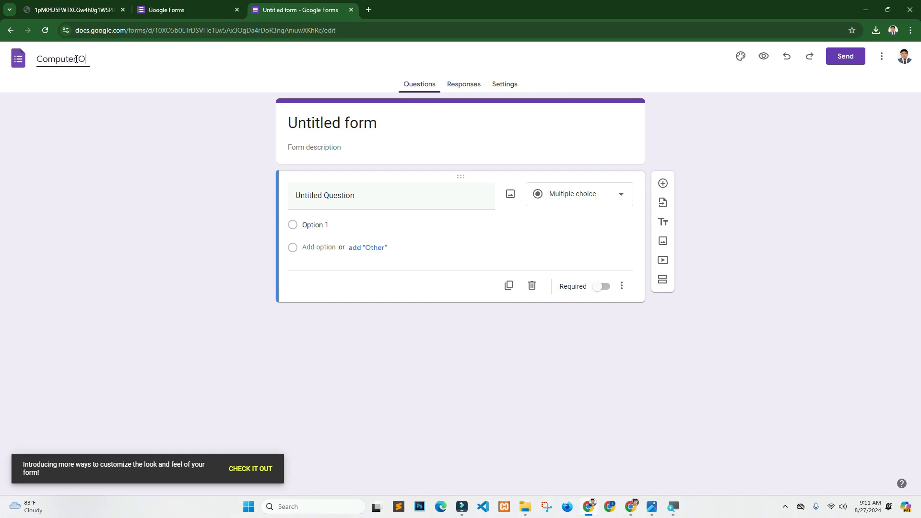
text(peration Q)
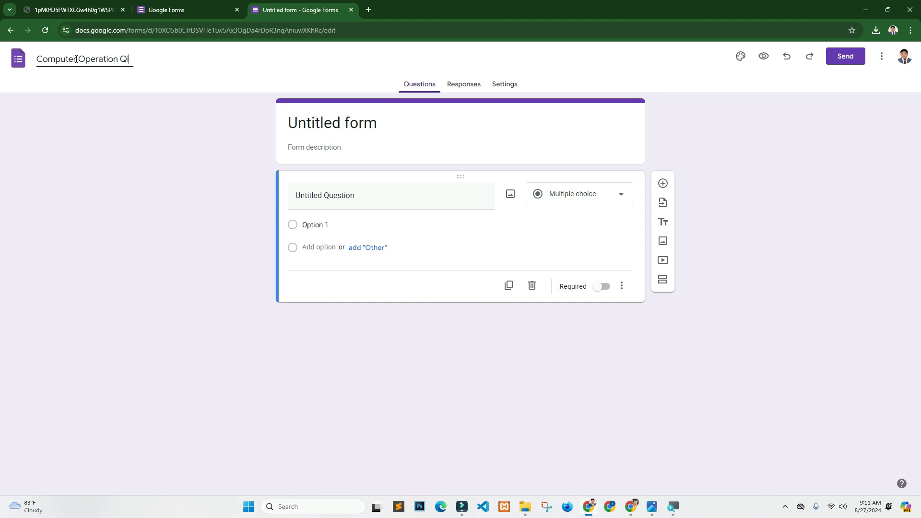
text(uiz Exam - 2024)
click(107, 143)
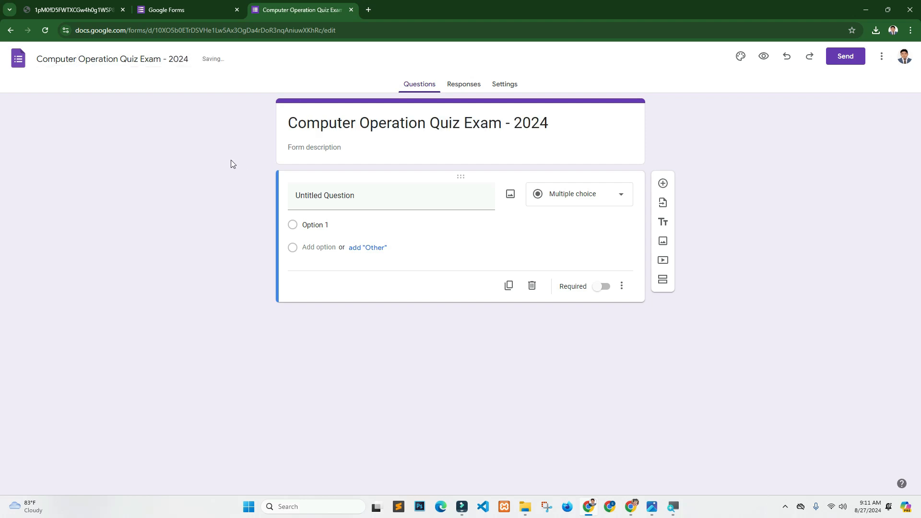
click(321, 141)
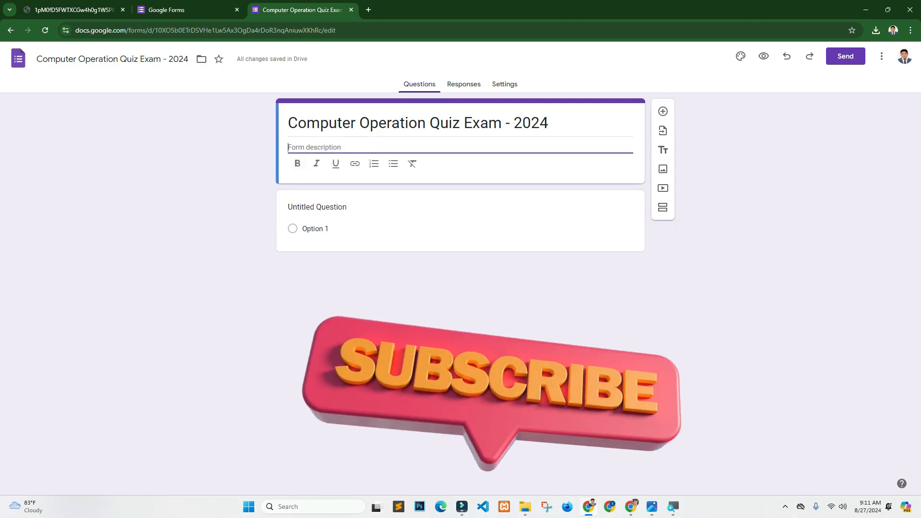
- Paste the 'Computer Operation level -03' description with Bengali lines, leaving it unformatted
key(alt+Tab)
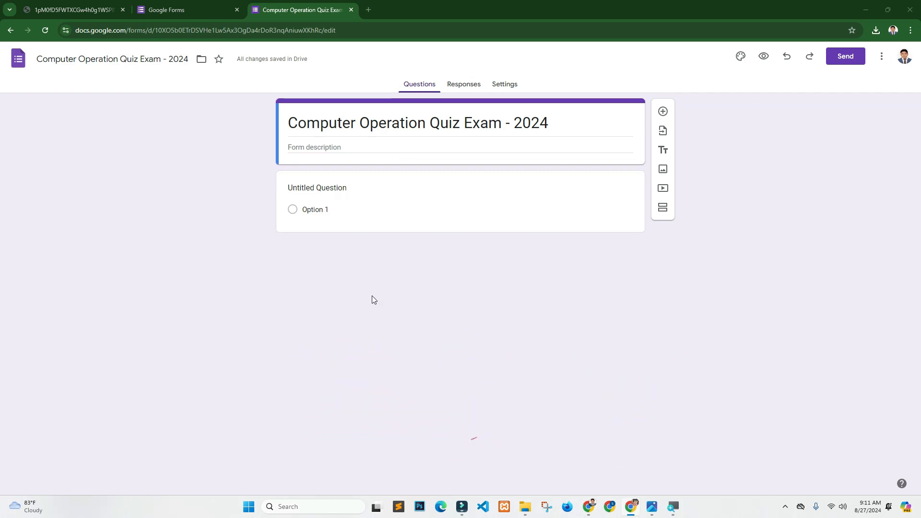
click(340, 147)
key(ctrl+v)
drag(365, 183, 278, 152)
click(297, 197)
click(317, 196)
click(335, 197)
click(335, 196)
click(316, 196)
click(297, 196)
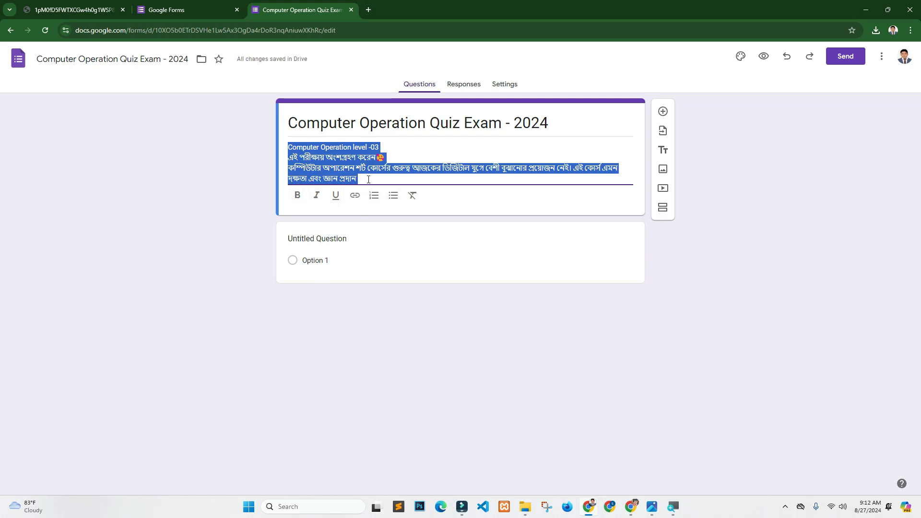
click(370, 177)
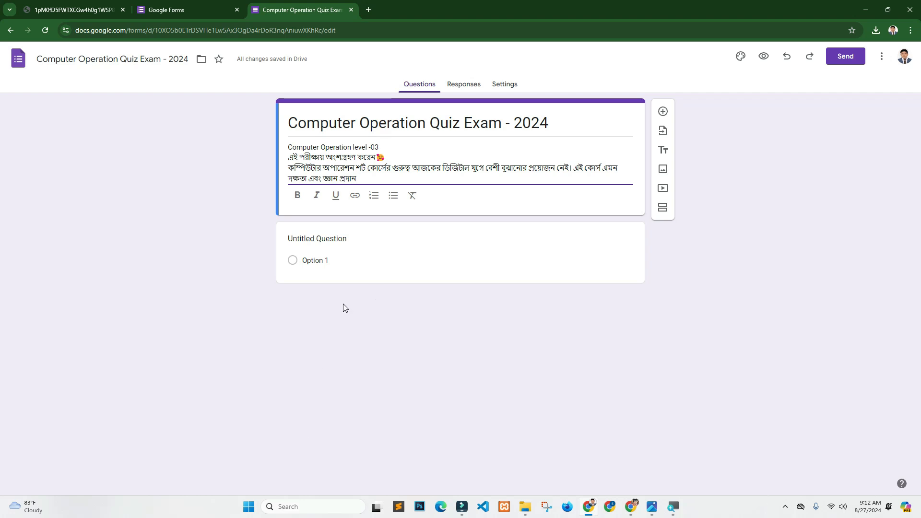
- Retitle the form's first untitled question as 'Full Name'
click(344, 259)
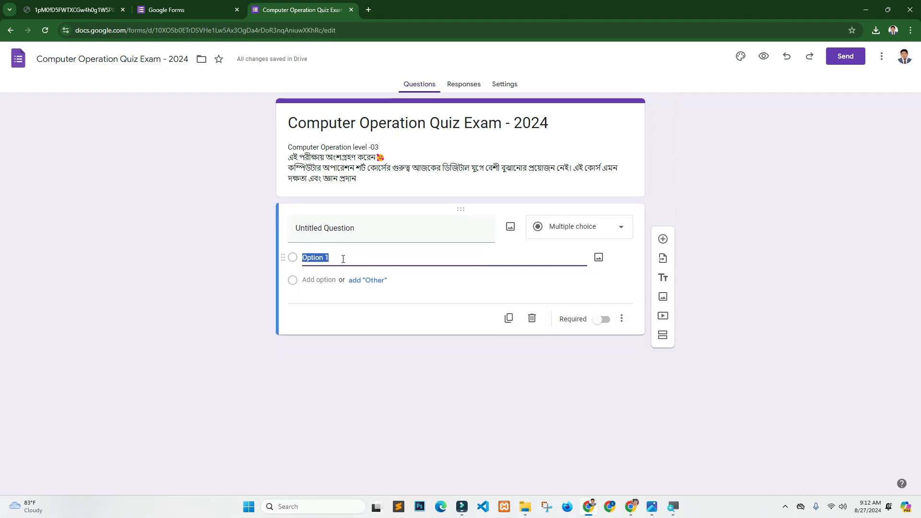
click(359, 227)
text(Full Name)
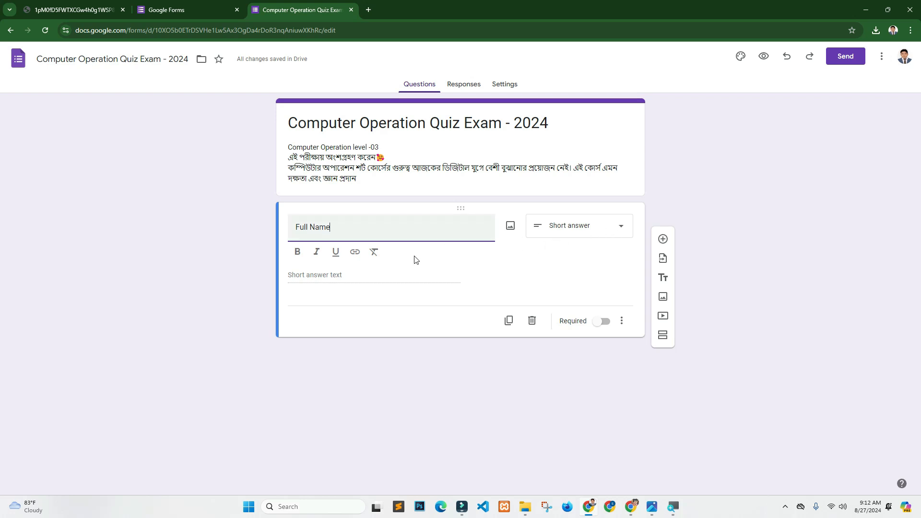
drag(336, 235, 283, 230)
click(623, 229)
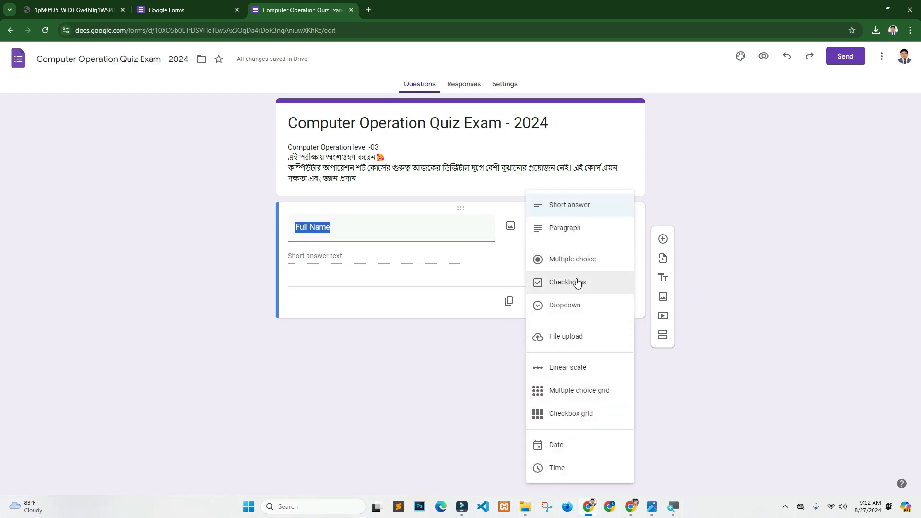
- Switch Full Name to Paragraph and add a short-answer question titled 'Email' below it
click(557, 234)
click(559, 233)
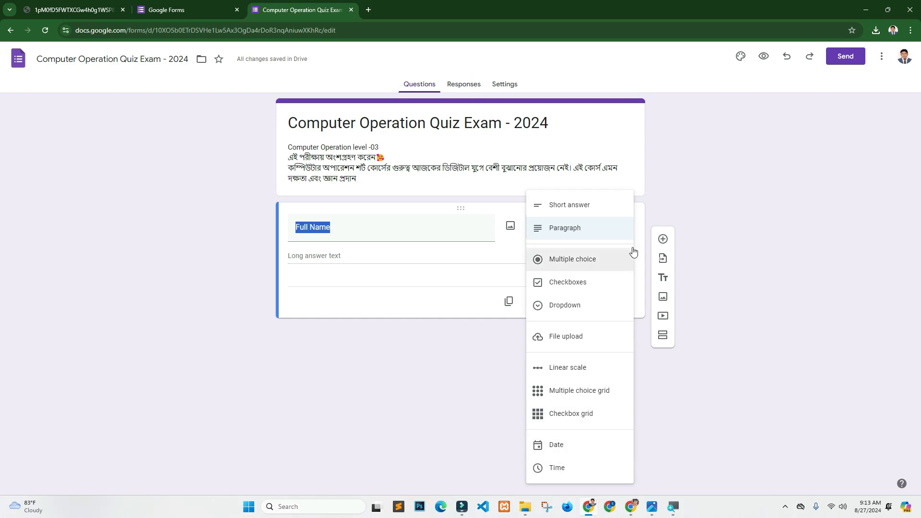
click(342, 261)
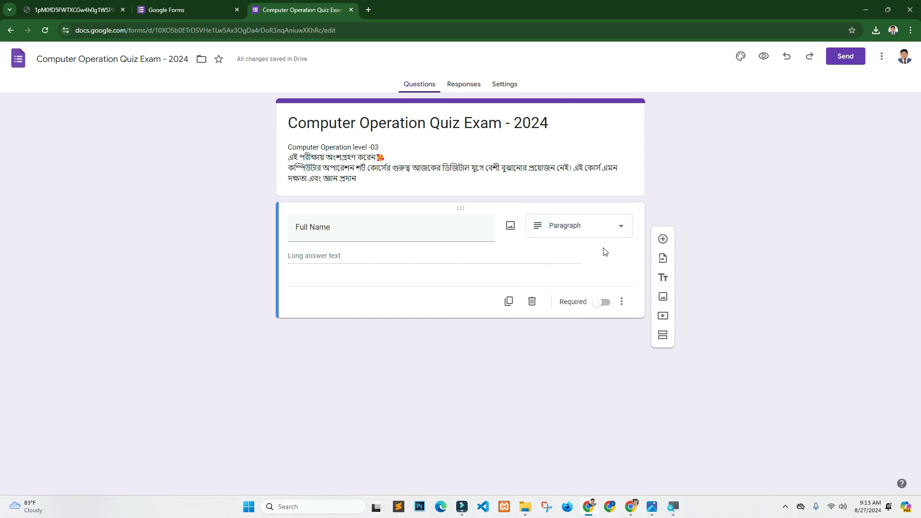
click(666, 240)
text(Email)
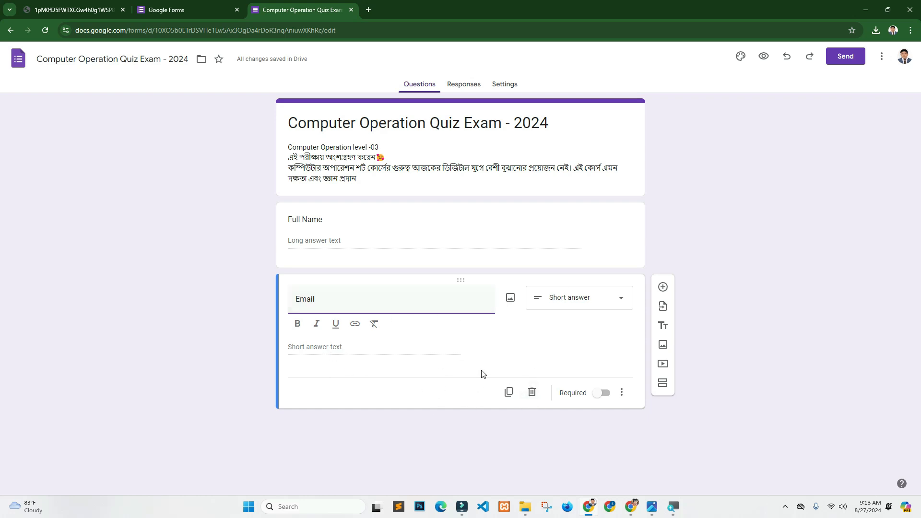
- Make Email required with Text > Email response validation, then add a new question below
click(601, 393)
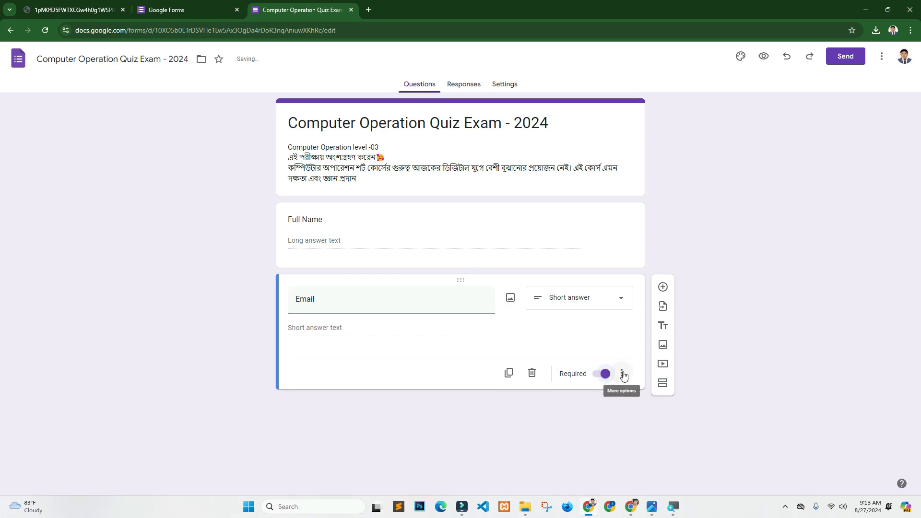
click(326, 355)
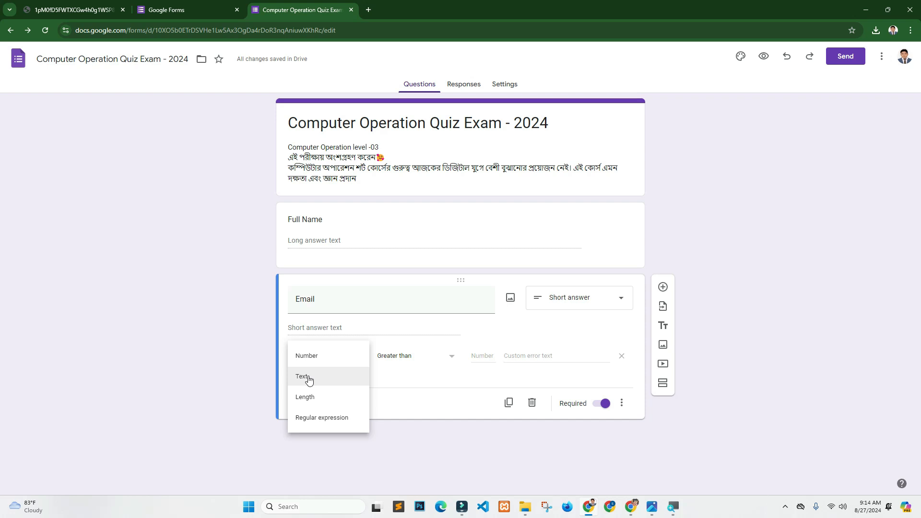
click(308, 380)
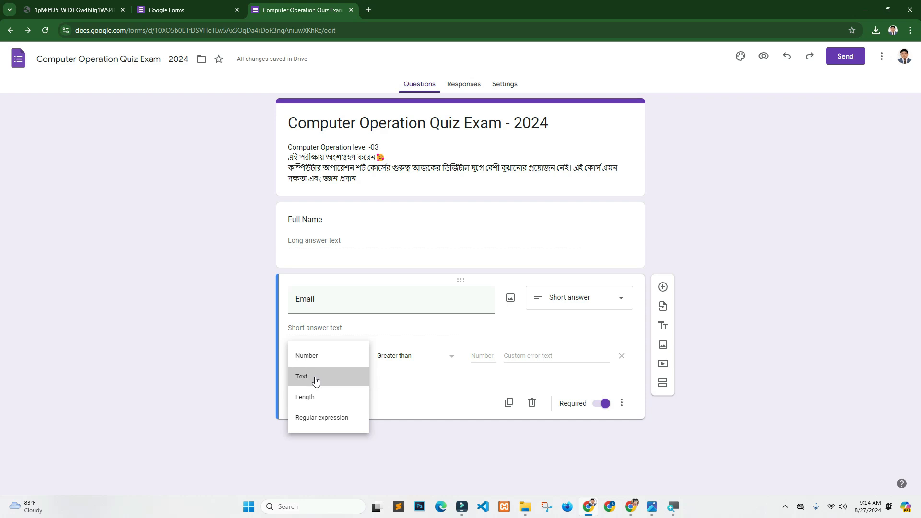
click(305, 382)
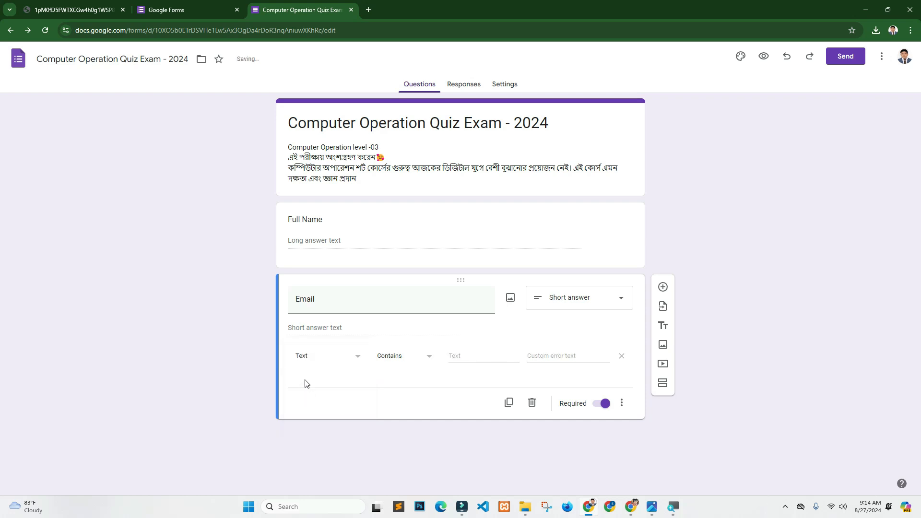
click(403, 358)
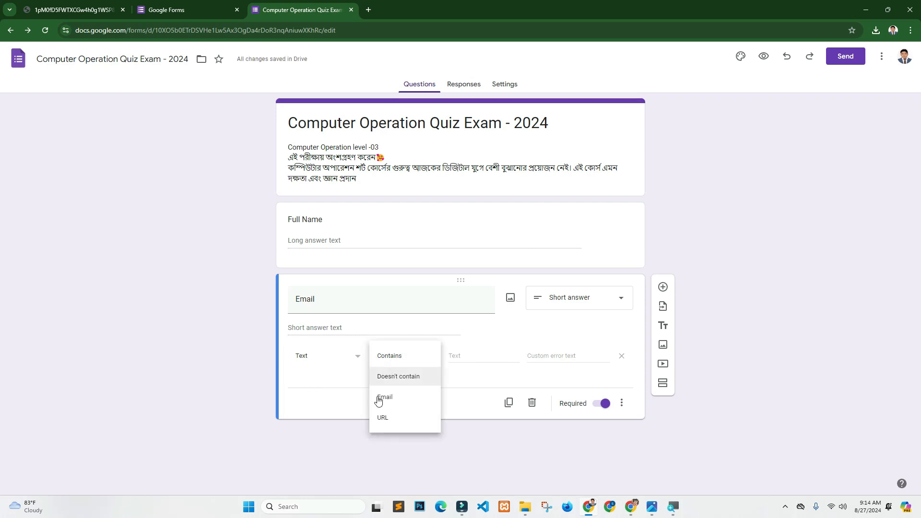
click(390, 400)
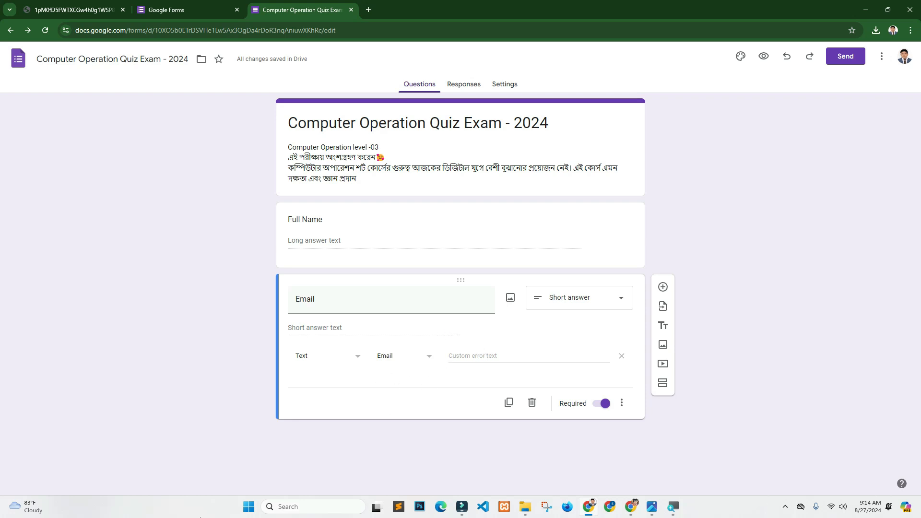
click(663, 286)
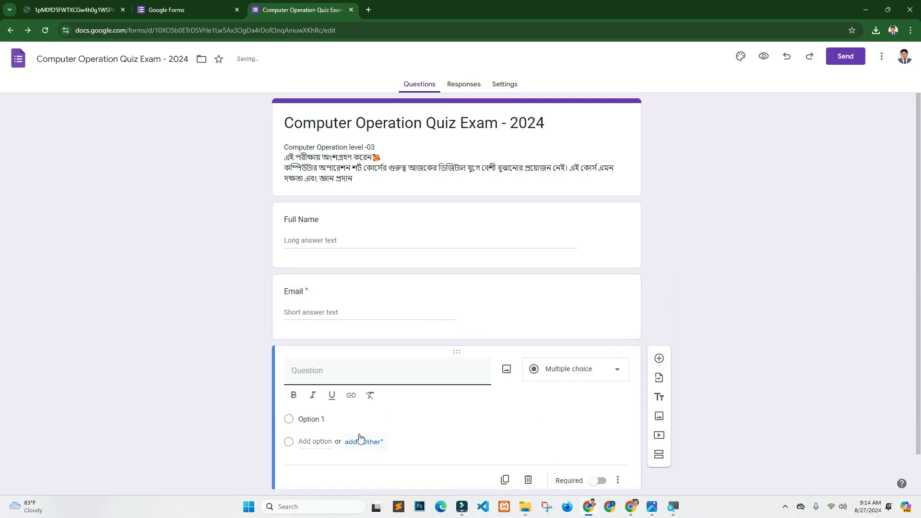
- Title the new question 'Phone Num', add number response validation, and mark it required
text(Phone Num)
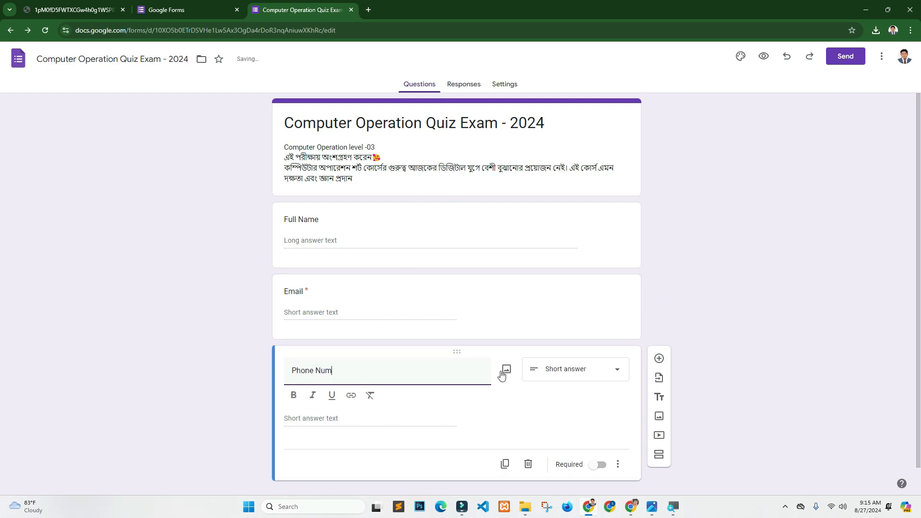
click(353, 424)
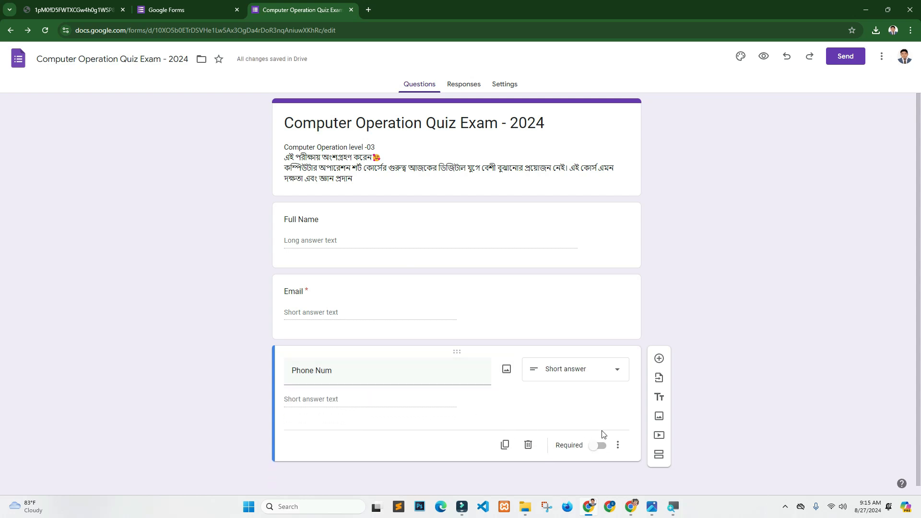
click(619, 445)
click(639, 467)
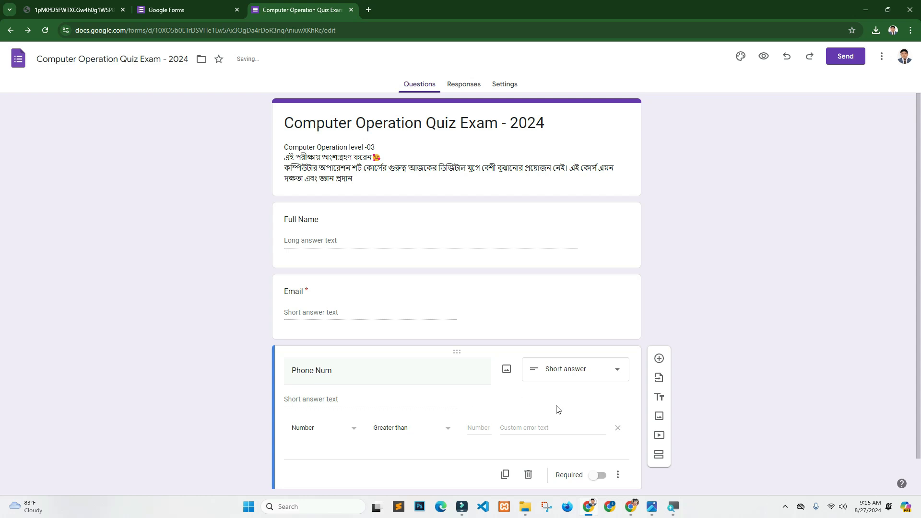
click(601, 474)
- Review the Full Name, Email and Phone Num questions in turn
click(453, 259)
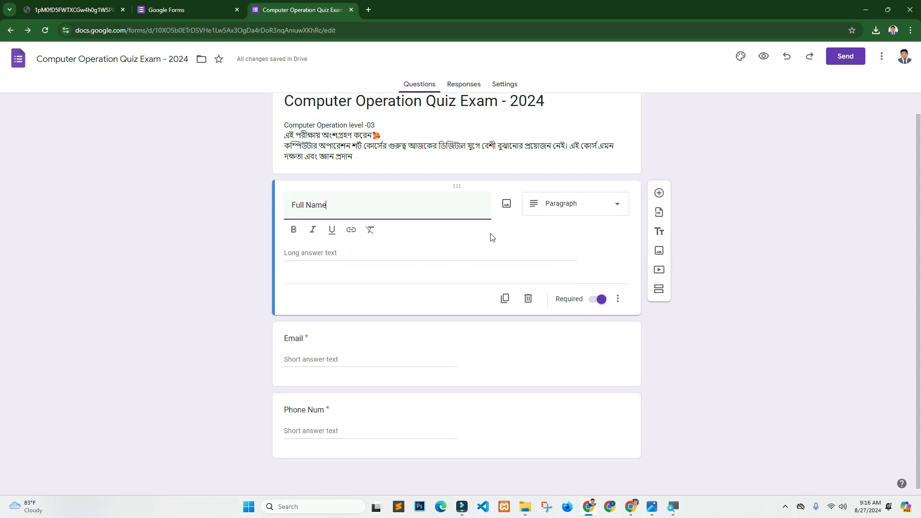
click(436, 343)
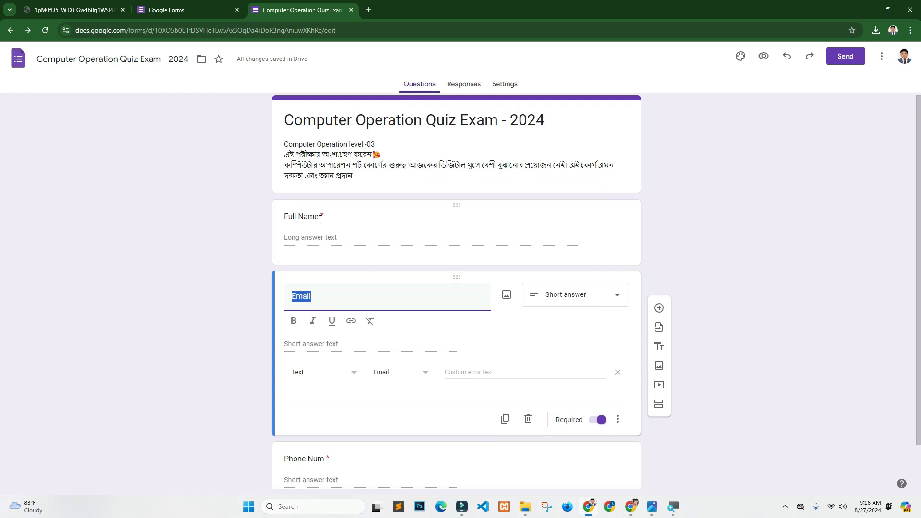
scroll(768, 273, down, 1)
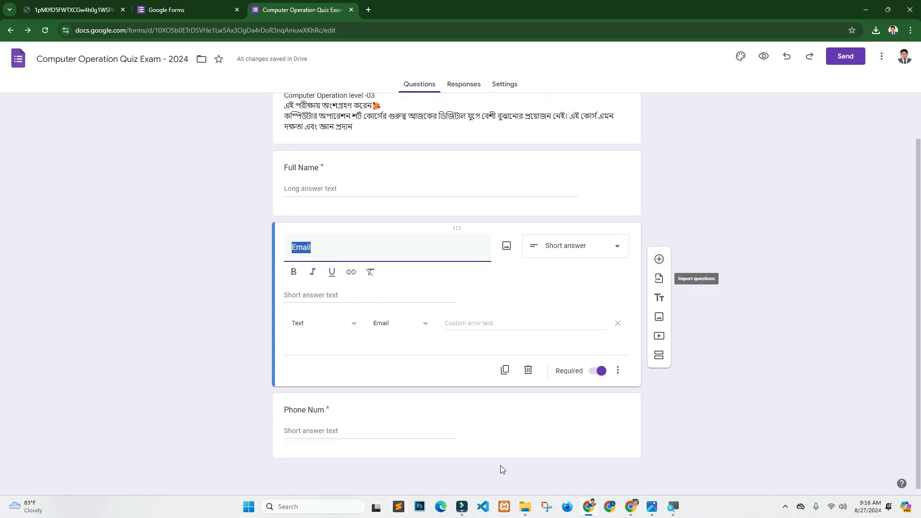
click(521, 418)
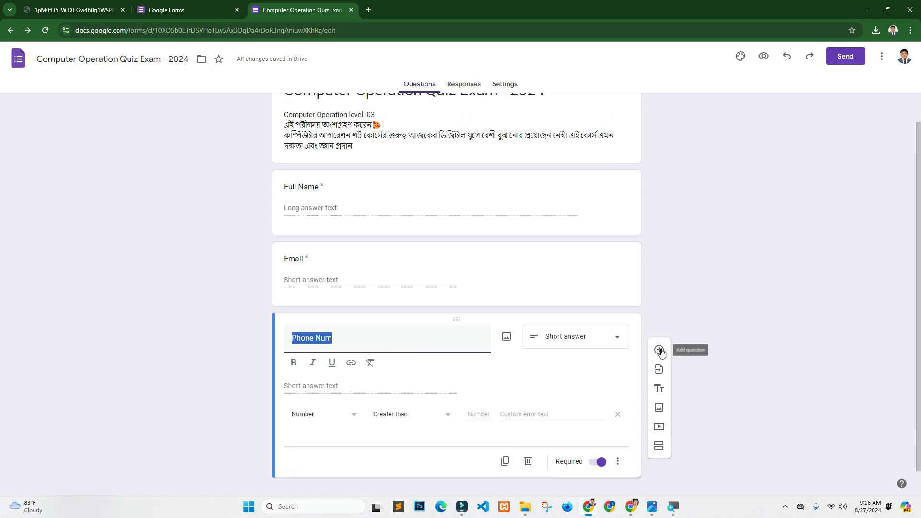
- Add a new question titled 'To apply center alignment to a paragraph we can press'
click(659, 351)
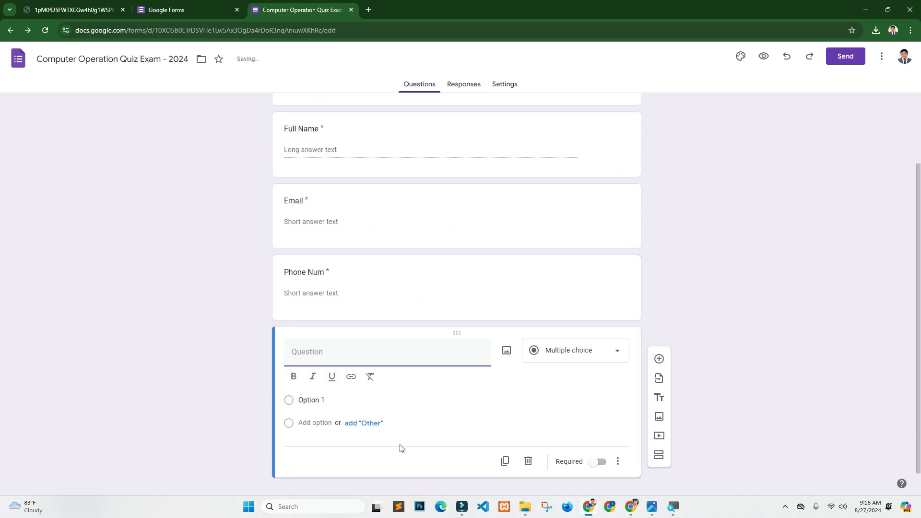
key(alt+Tab)
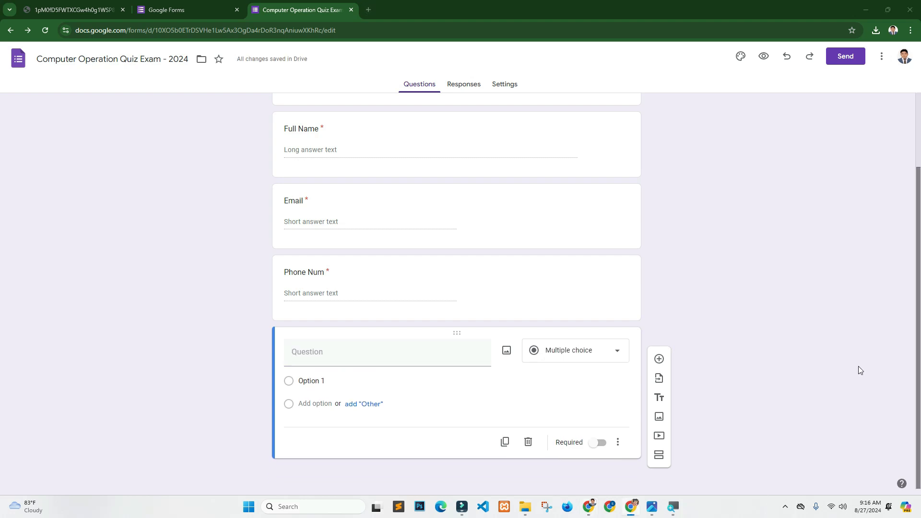
click(314, 353)
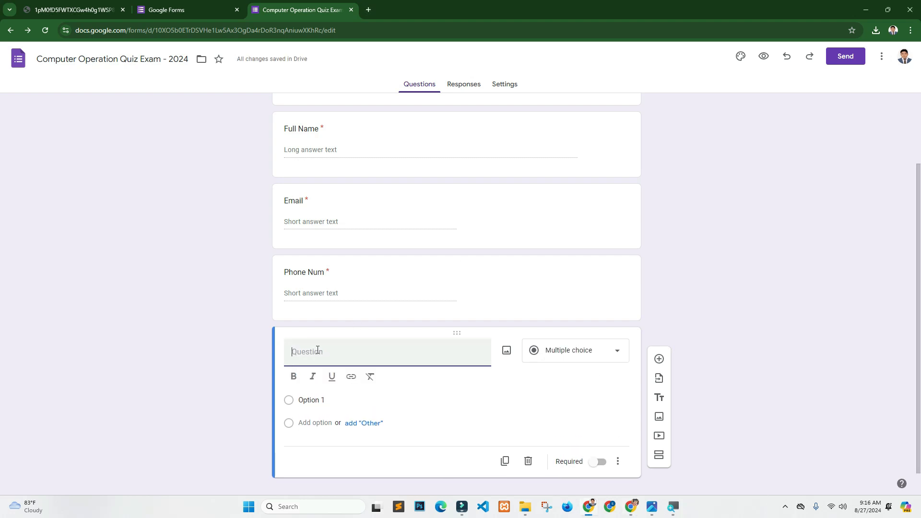
text(To apply center alignment to a paragraph we can press)
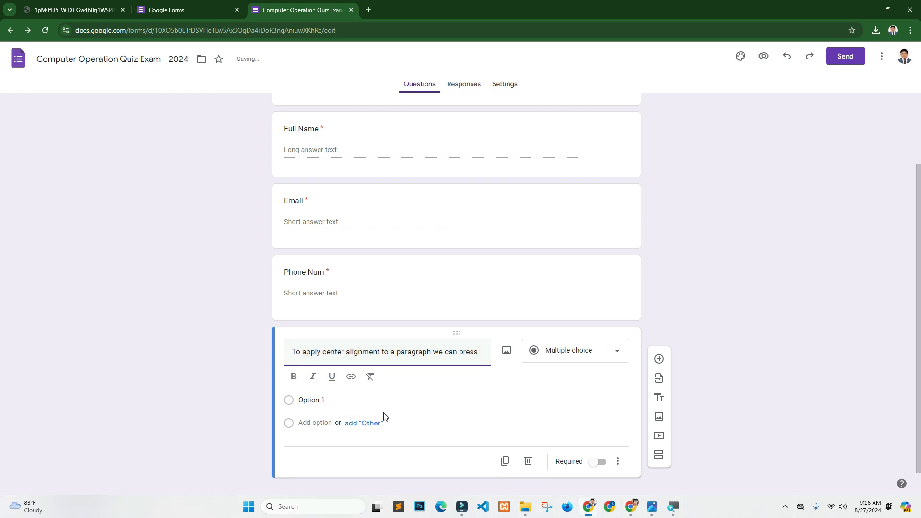
- Fill in the answer options Ctrl+C, Ctrl+E, Ctrl+C+A and Ctrl+S
click(337, 401)
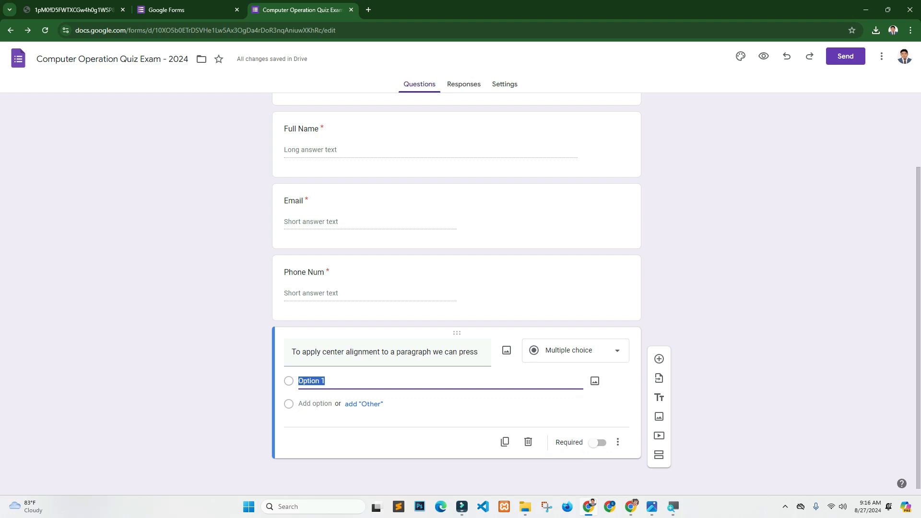
key(alt+Tab)
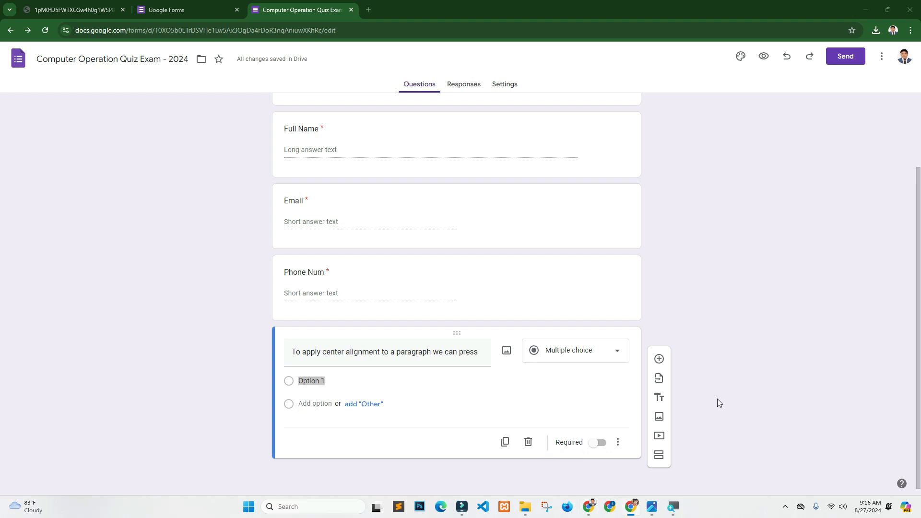
click(351, 384)
text(Ctrl+C)
drag(351, 384, 297, 381)
text(Ctrl+C Ctrl+E Ctrl+C+A Ctrl+S)
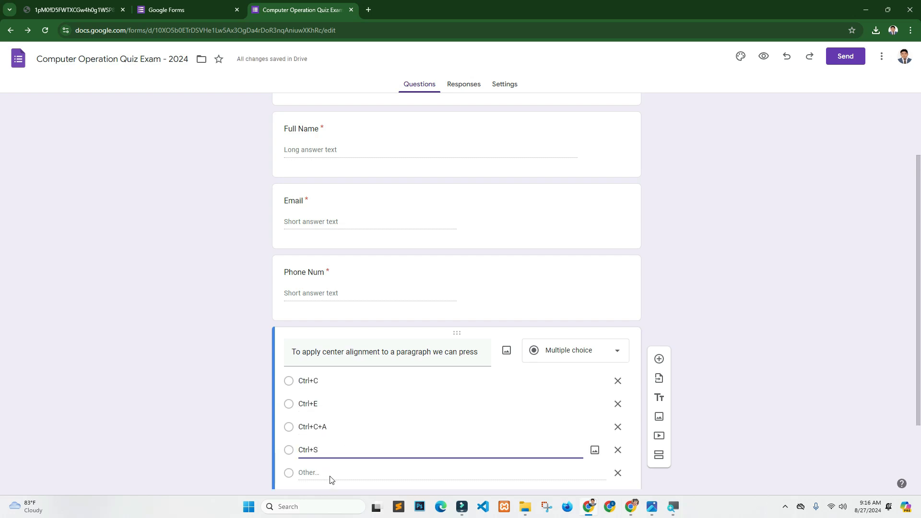
drag(911, 169, 918, 210)
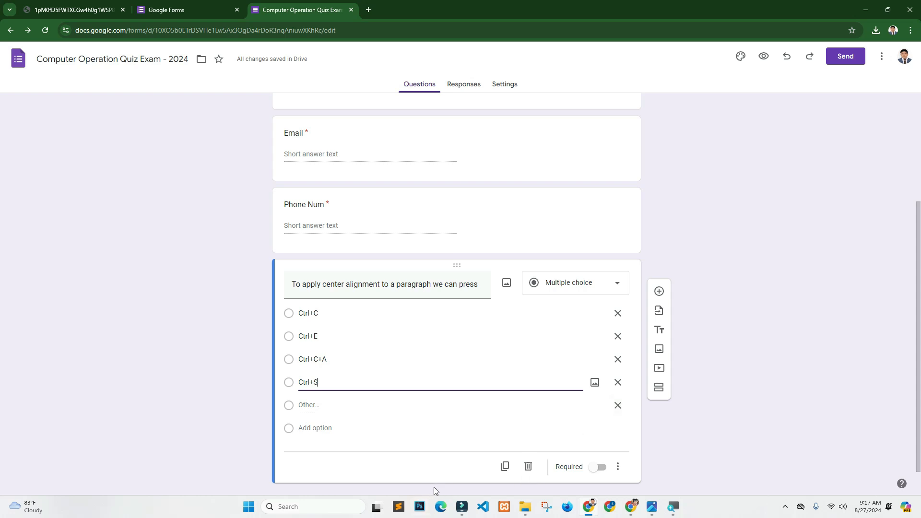
scroll(909, 254, down, 1)
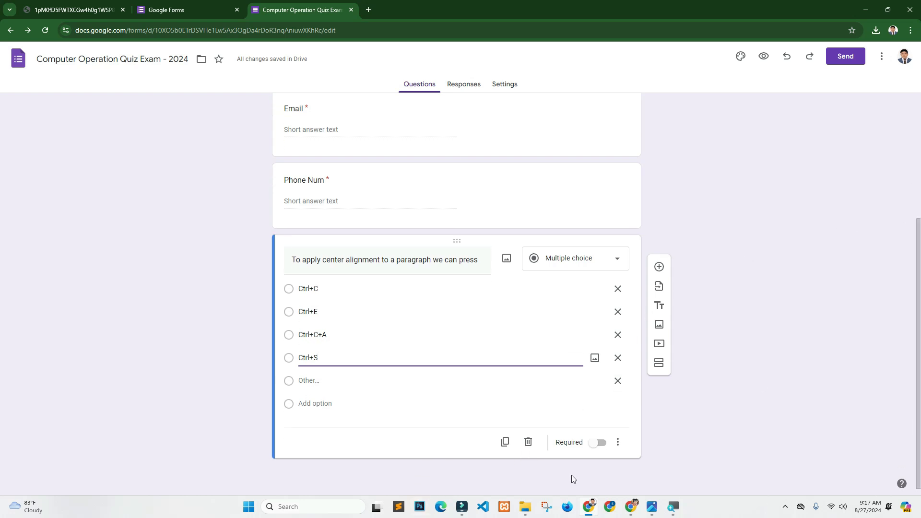
- Add a question titled 'Date', then another question titled 'UPload your photo'
click(659, 267)
text(Date)
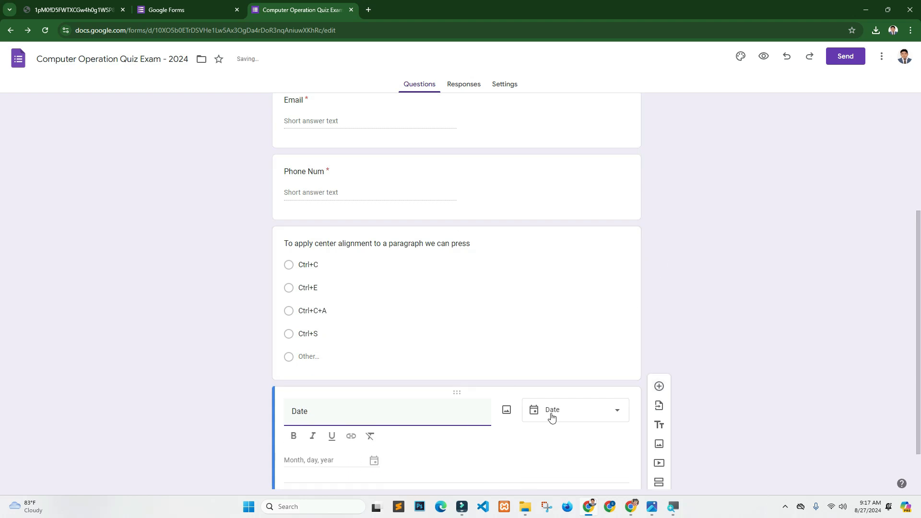
click(659, 387)
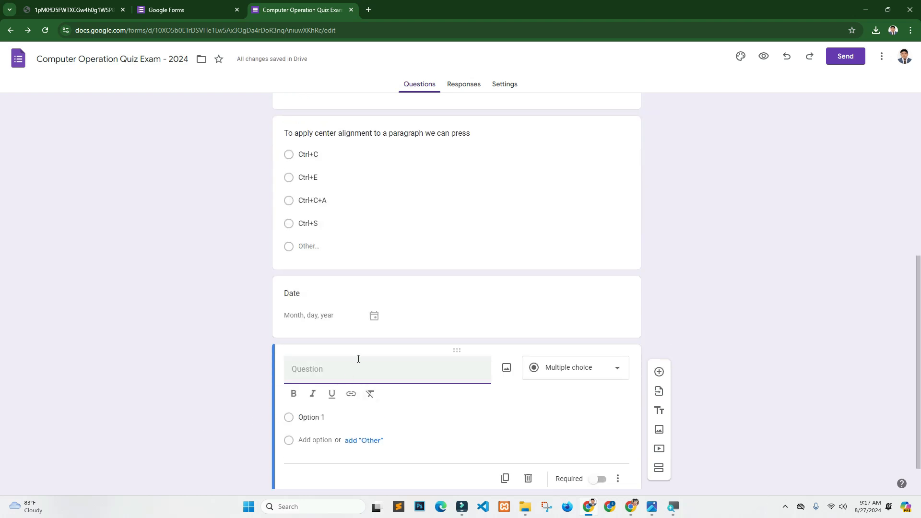
text(UPload your phot)
- Change 'UPload your photo' to a File upload question and accept the Drive upload notice
click(586, 367)
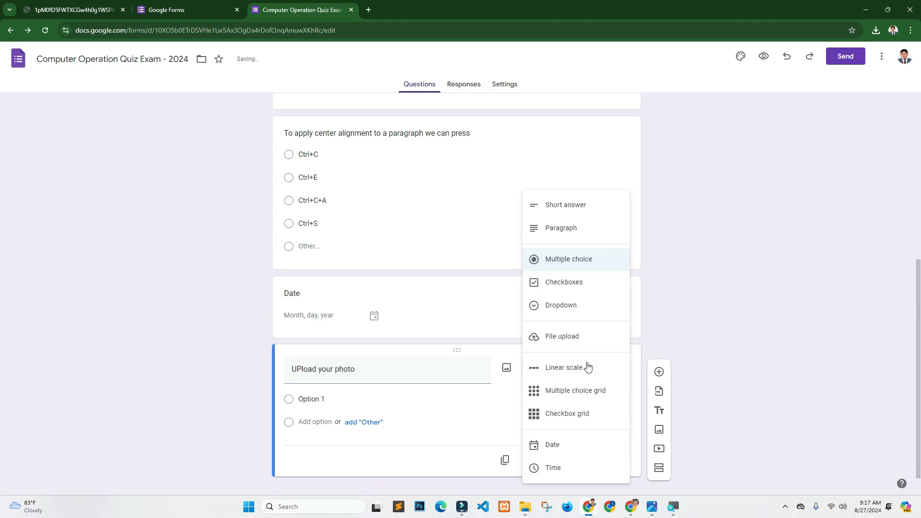
click(555, 334)
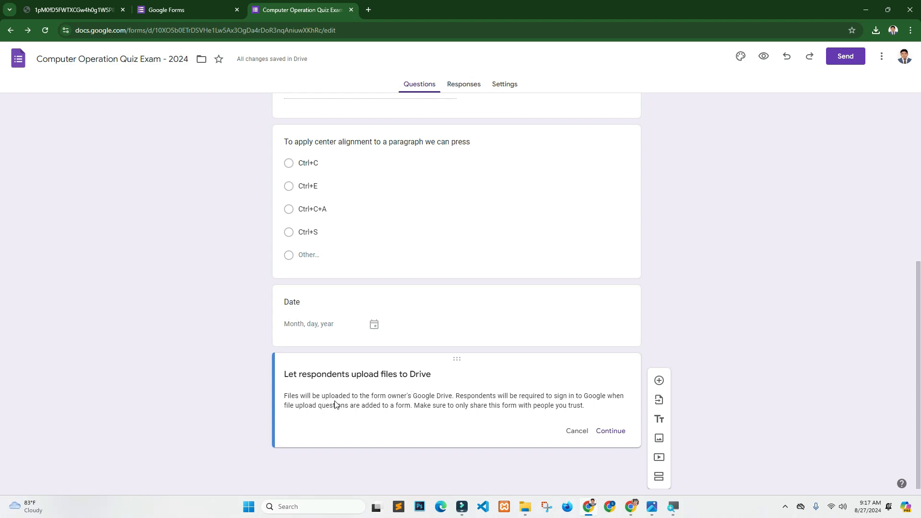
drag(350, 406, 505, 388)
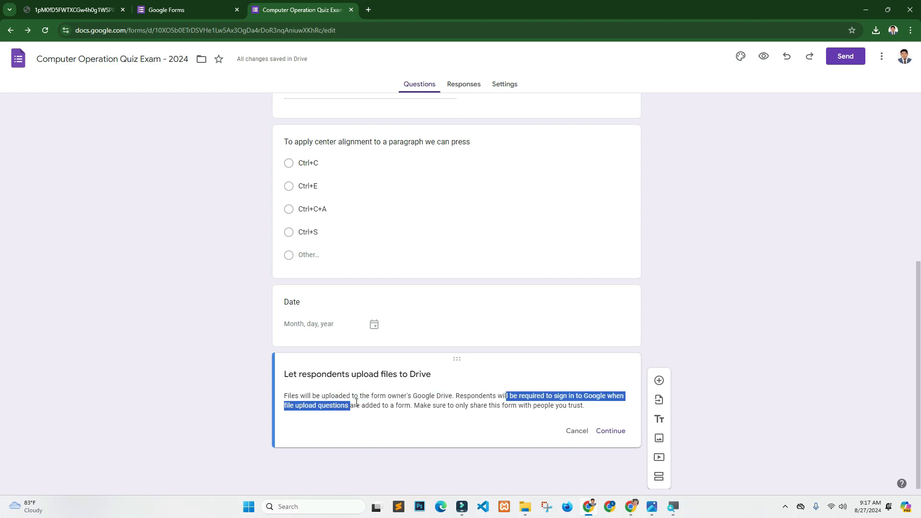
click(462, 391)
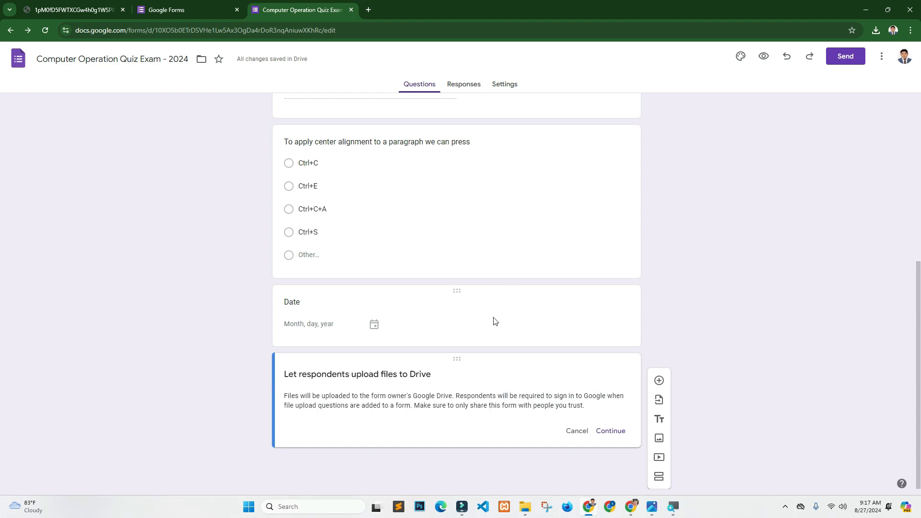
click(610, 434)
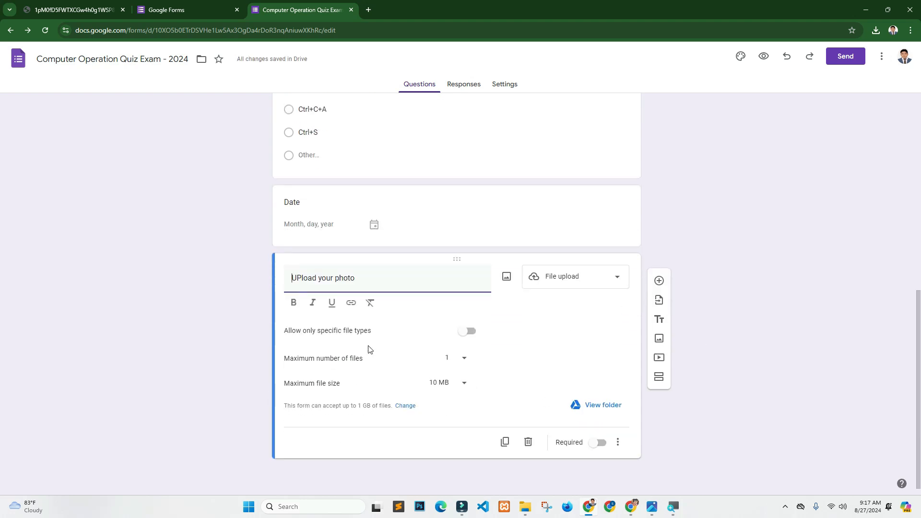
- Restrict the photo upload to PDF and Image file types only
click(464, 334)
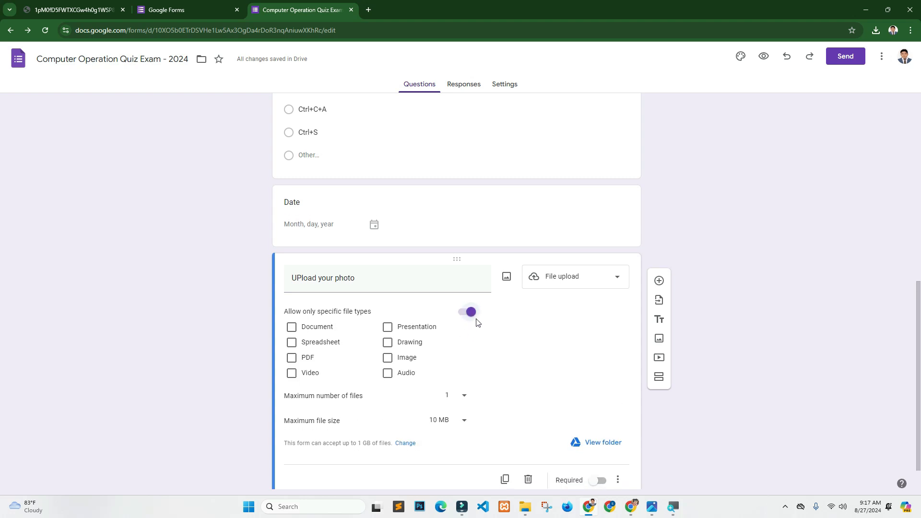
click(292, 359)
click(388, 357)
- Allow a maximum of 5 files of 10 MB each and mark the question required
click(465, 396)
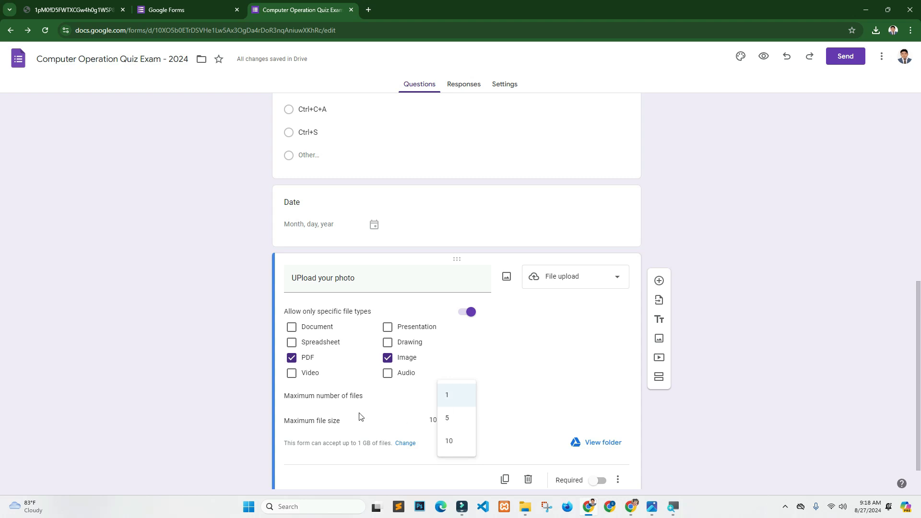
click(452, 421)
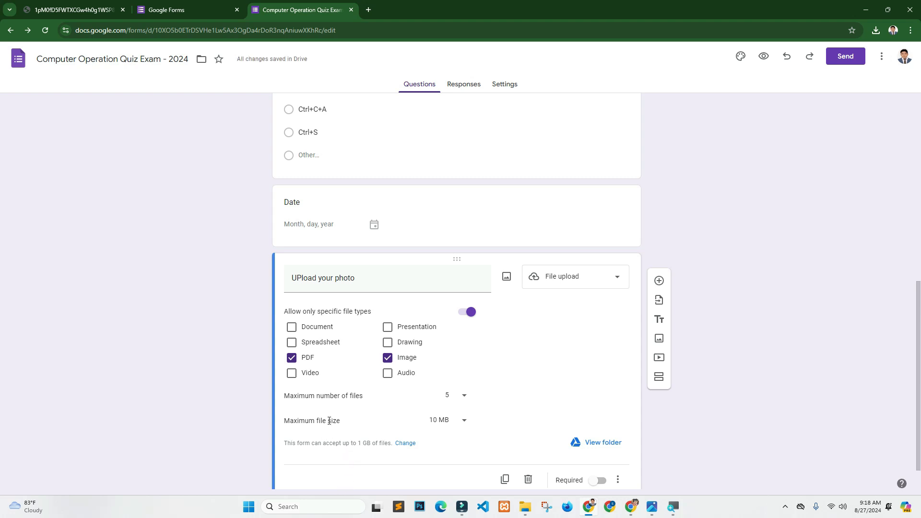
click(462, 420)
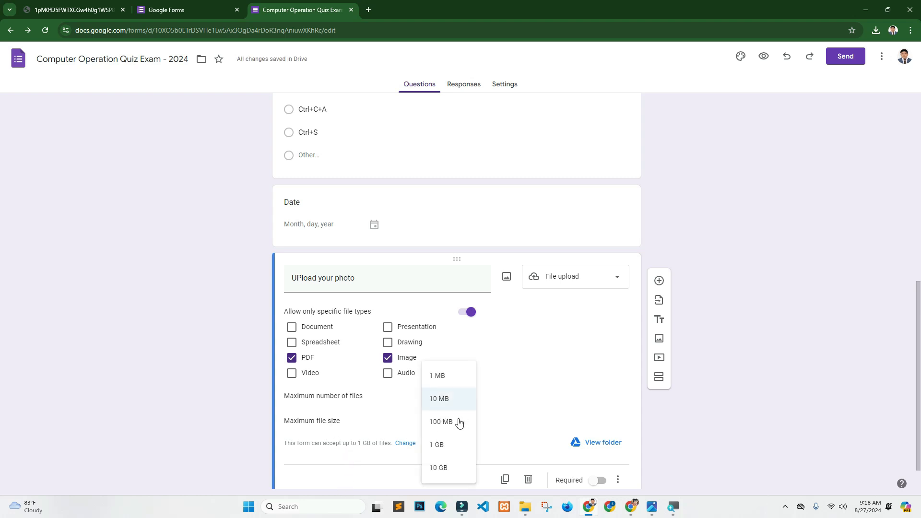
click(451, 401)
scroll(523, 367, up, 8)
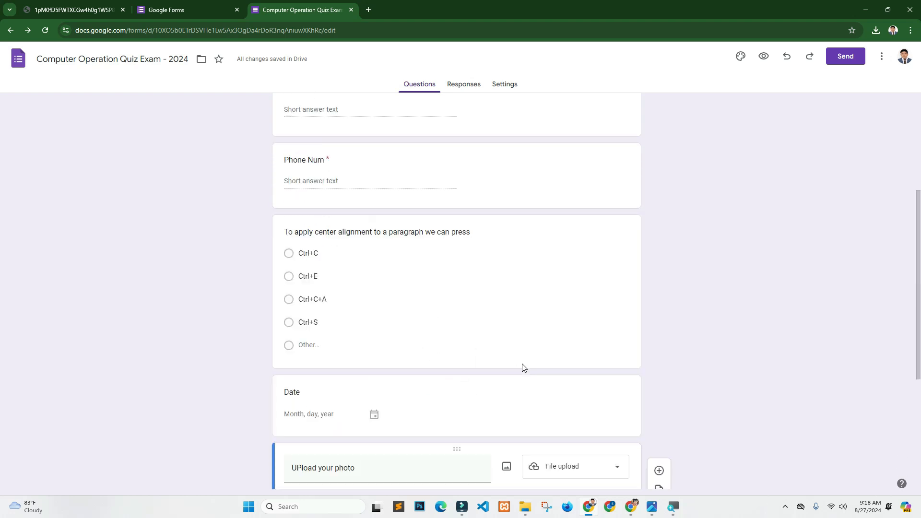
scroll(520, 372, down, 8)
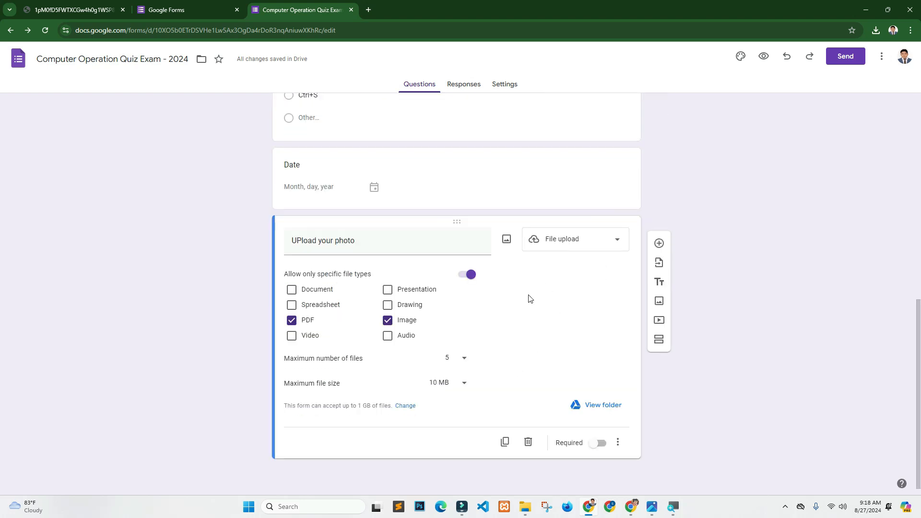
scroll(550, 362, up, 8)
scroll(547, 363, down, 8)
click(598, 443)
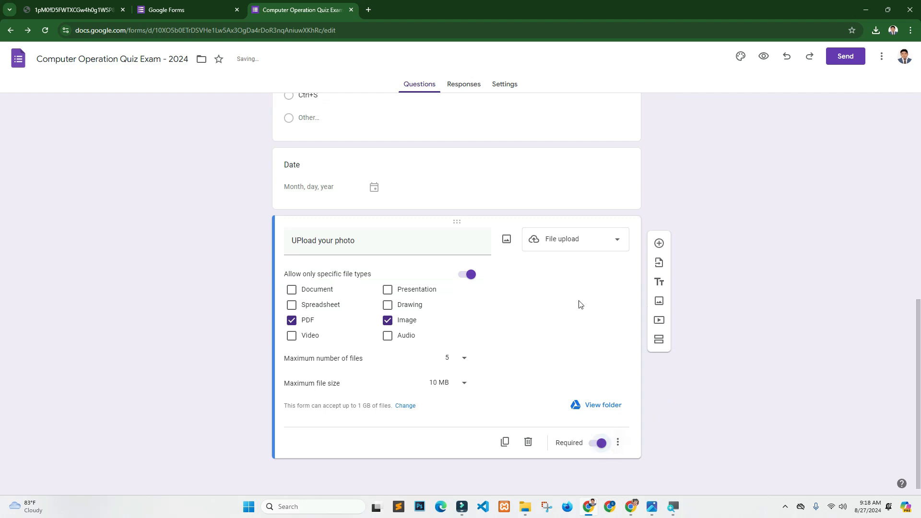
- Switch to the Responses view, which shows 0 responses so far
scroll(534, 374, up, 8)
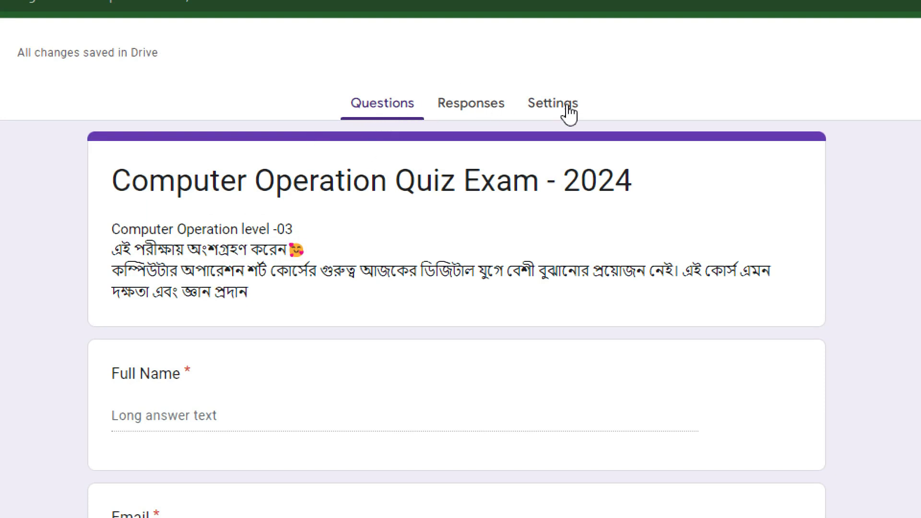
click(464, 108)
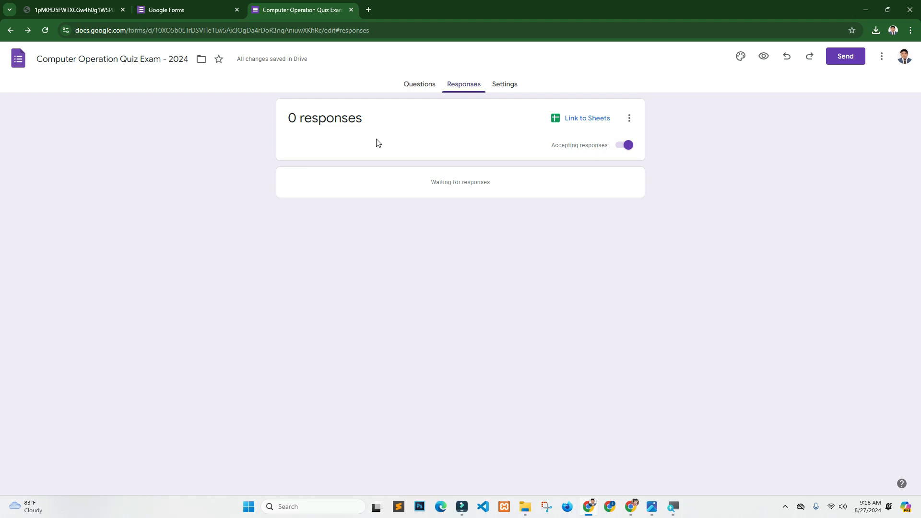
drag(298, 119, 375, 110)
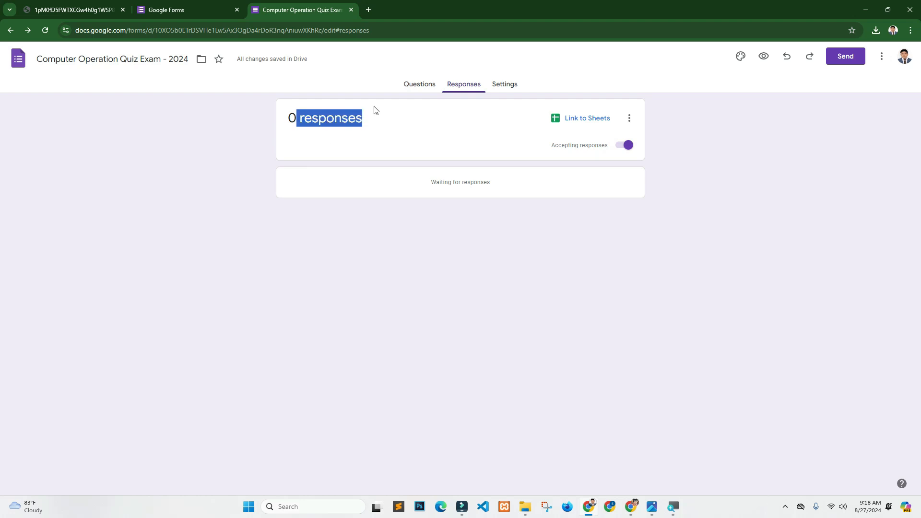
click(390, 134)
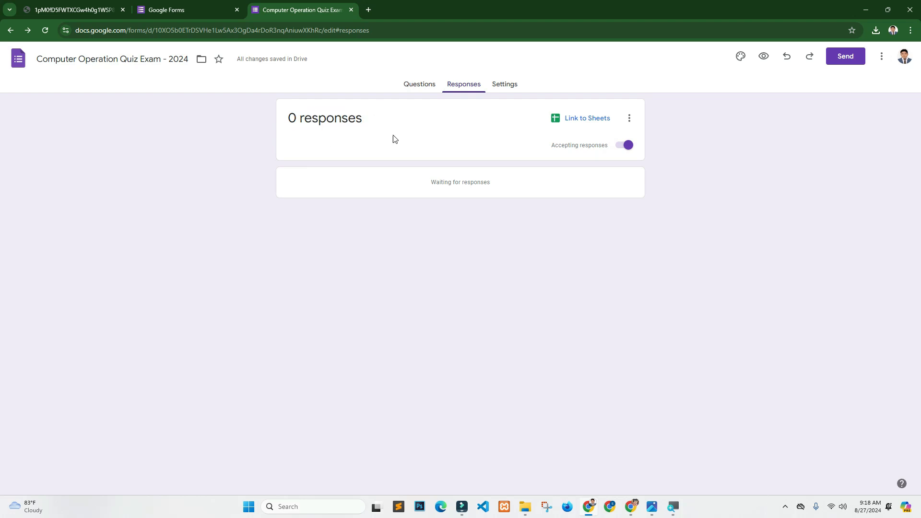
- Enable 'Make this a quiz' in Settings, keeping correct answers visible to respondents
click(510, 86)
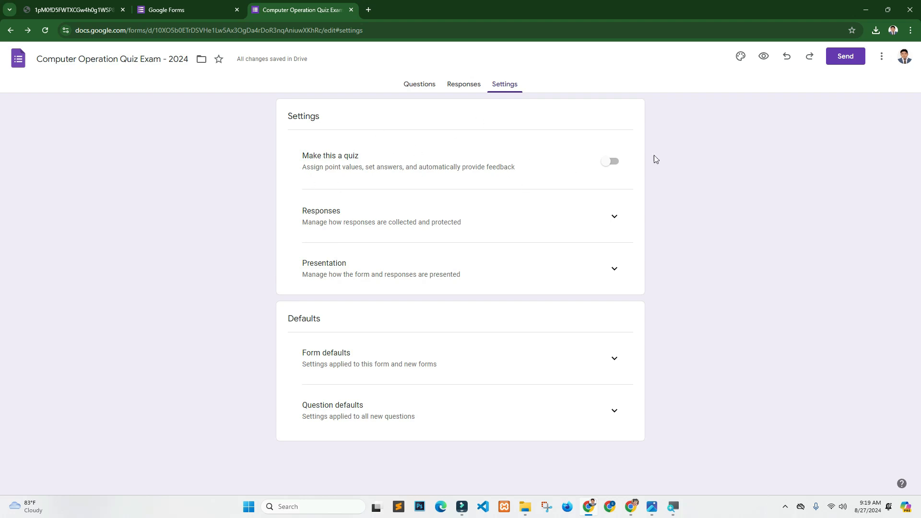
click(610, 163)
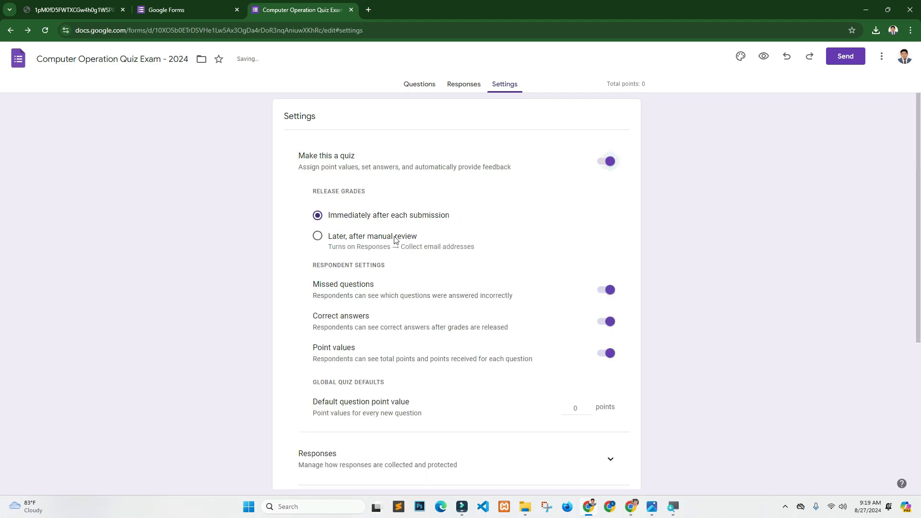
drag(314, 286, 373, 285)
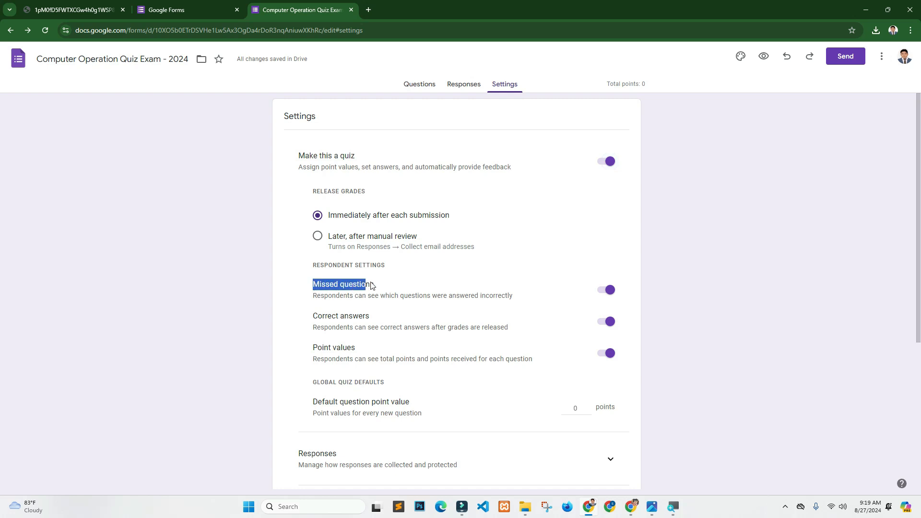
mouse_move(369, 317)
mouse_down()
mouse_move(323, 317)
mouse_move(364, 318)
mouse_up()
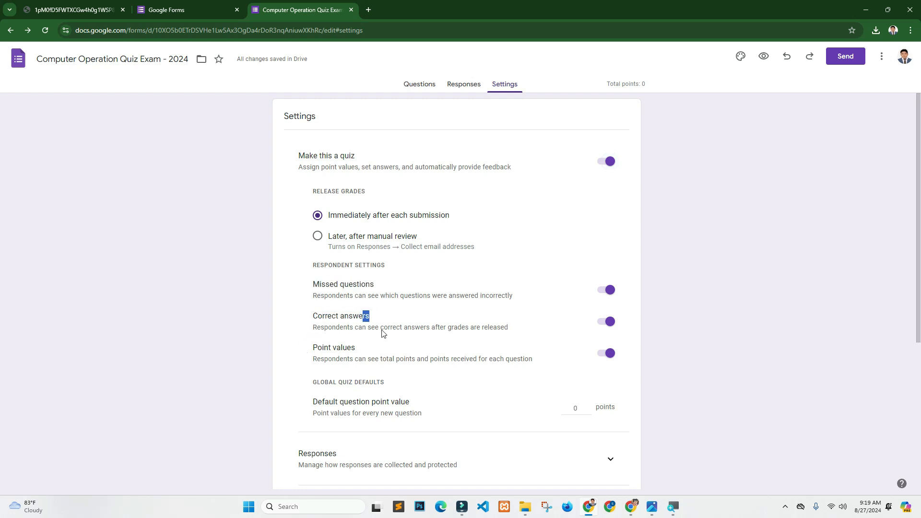
click(394, 316)
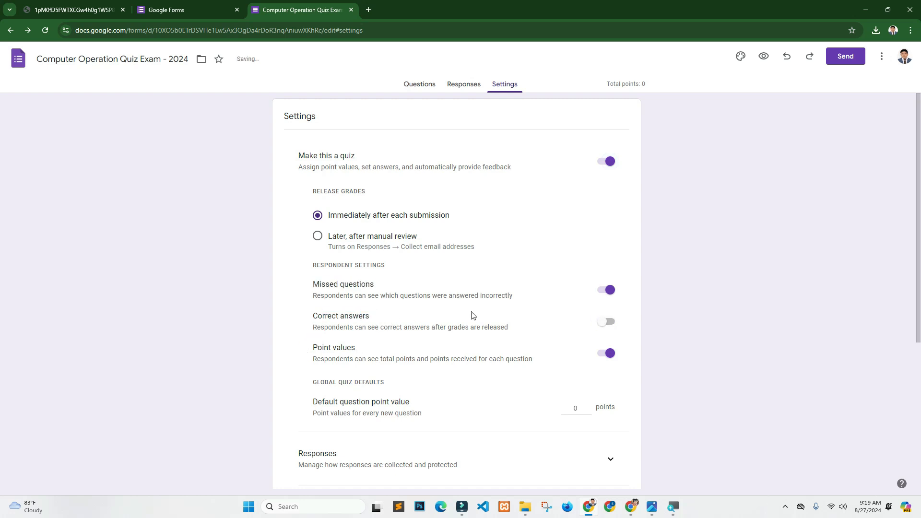
click(608, 323)
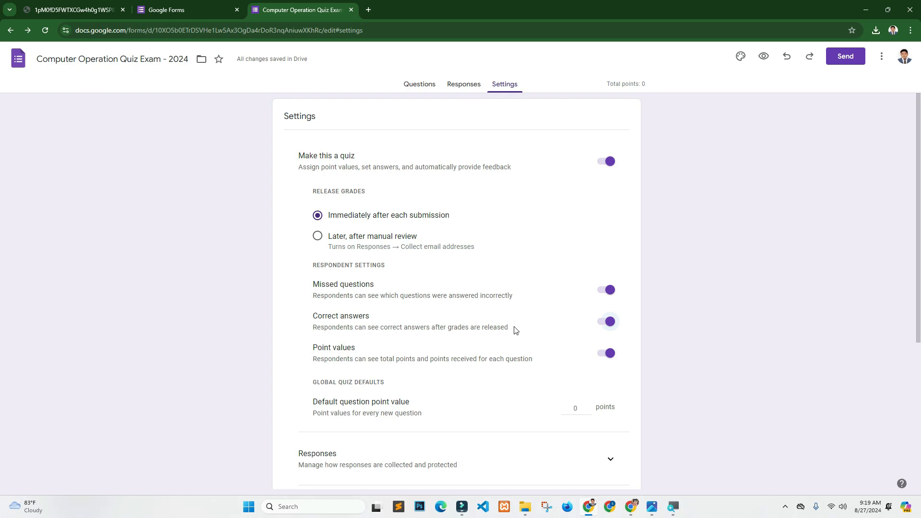
- In the alignment question's answer key, mark Ctrl+E correct and assign 5 points
click(606, 325)
click(605, 325)
click(420, 86)
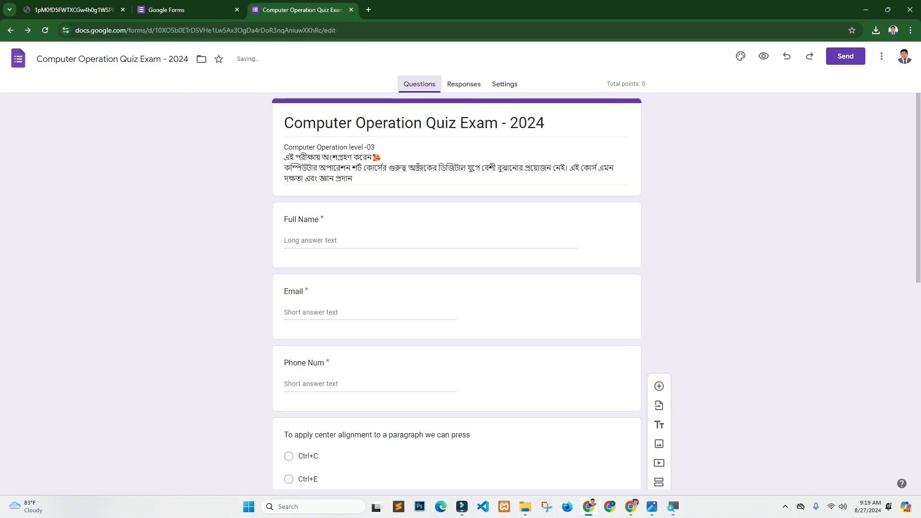
scroll(904, 173, down, 1)
scroll(890, 206, down, 4)
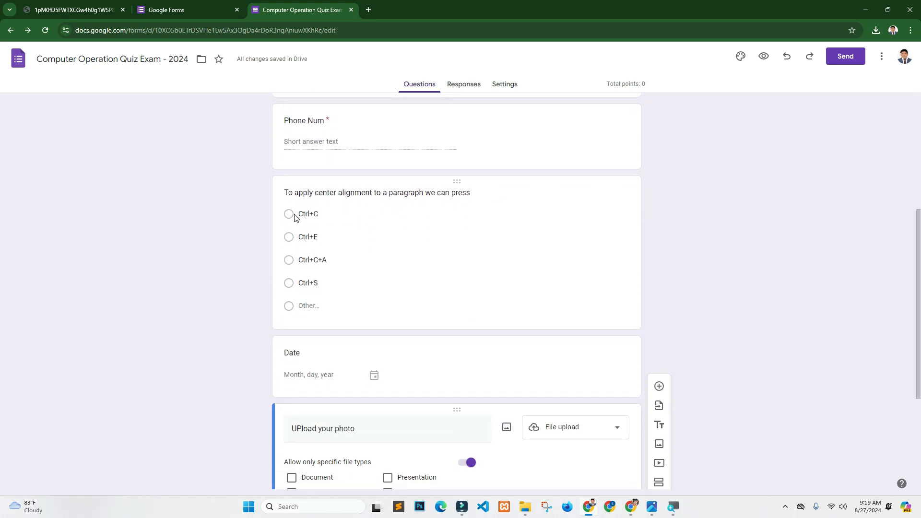
click(357, 266)
click(325, 250)
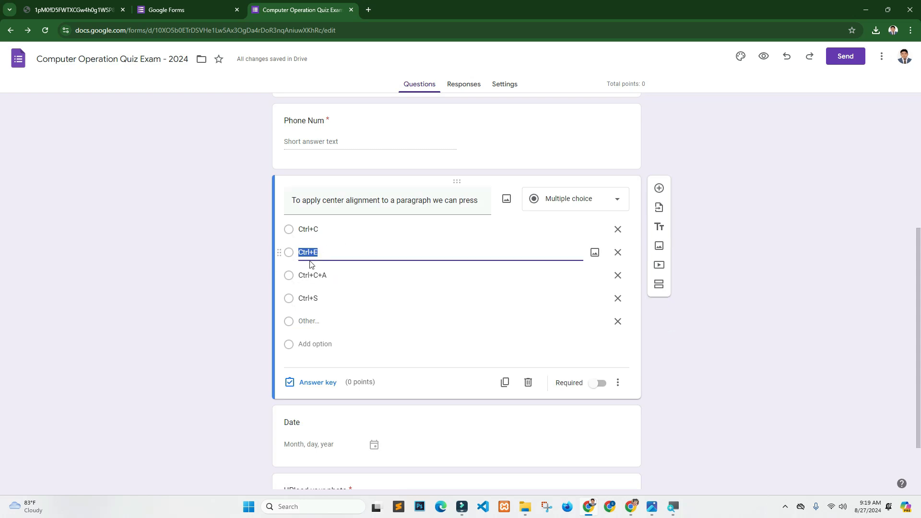
click(312, 382)
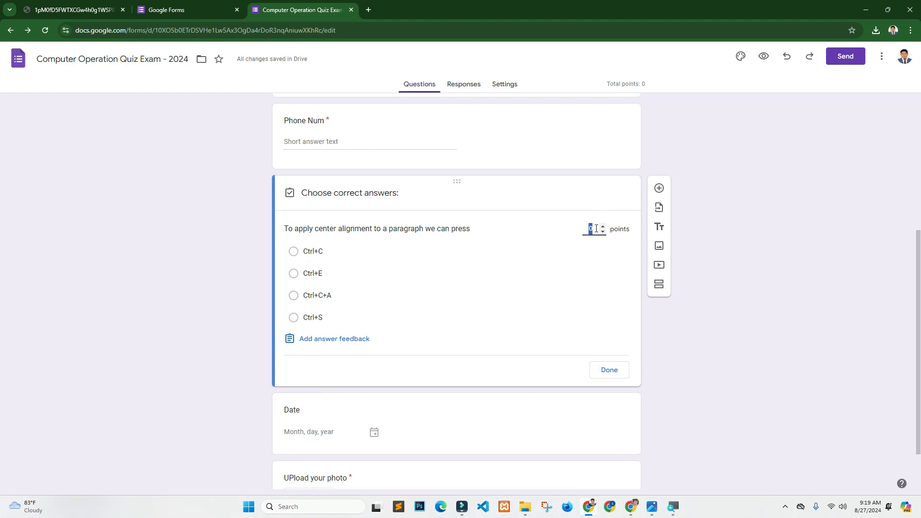
text(5)
click(294, 273)
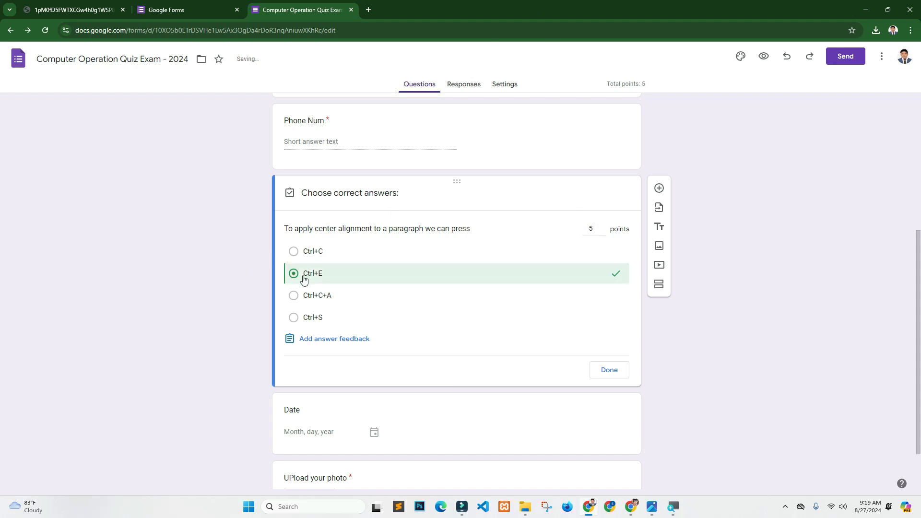
- Finish the answer key with Done and scroll back to the top of the form
click(607, 371)
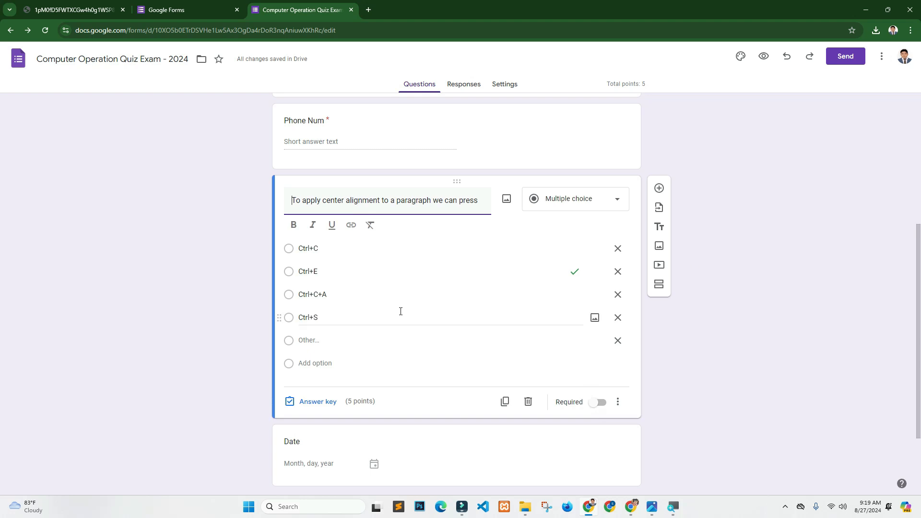
scroll(464, 283, up, 1)
scroll(463, 283, up, 5)
scroll(439, 234, down, 7)
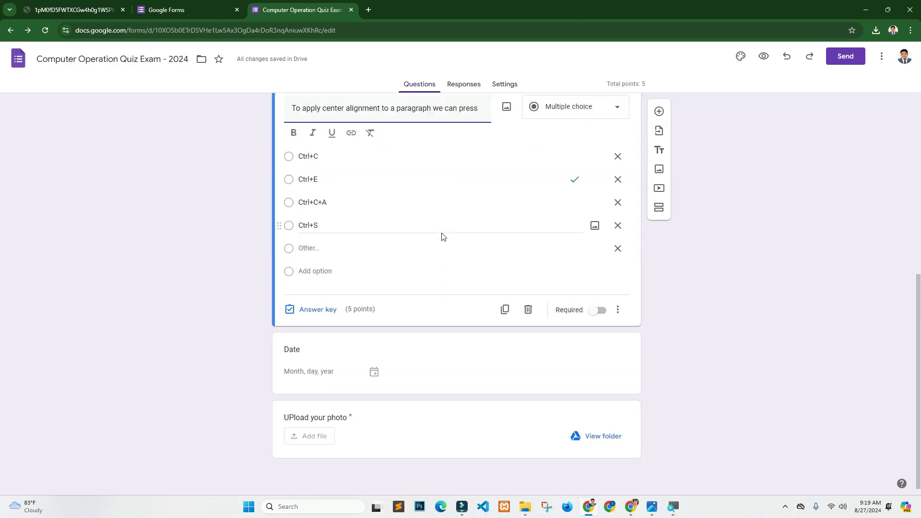
scroll(455, 234, up, 7)
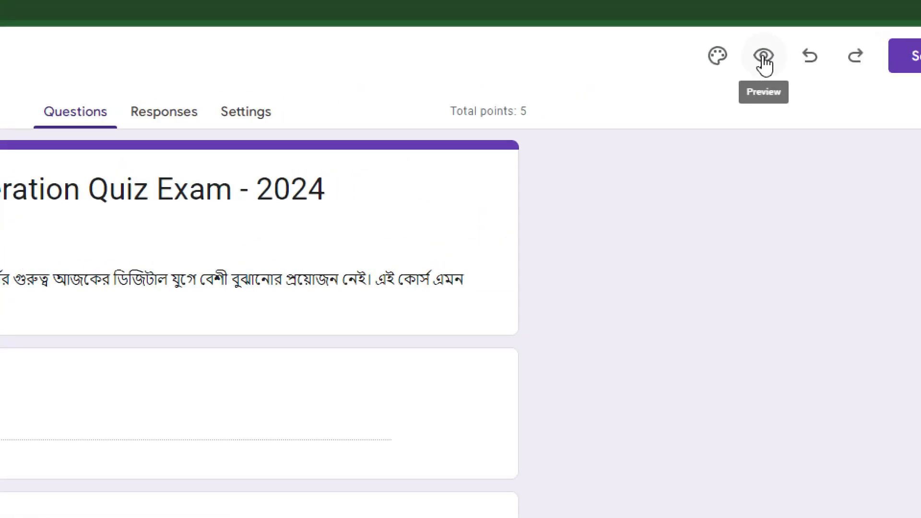
- Preview the quiz as a respondent, dismiss the autosave notice, and select its link
click(763, 57)
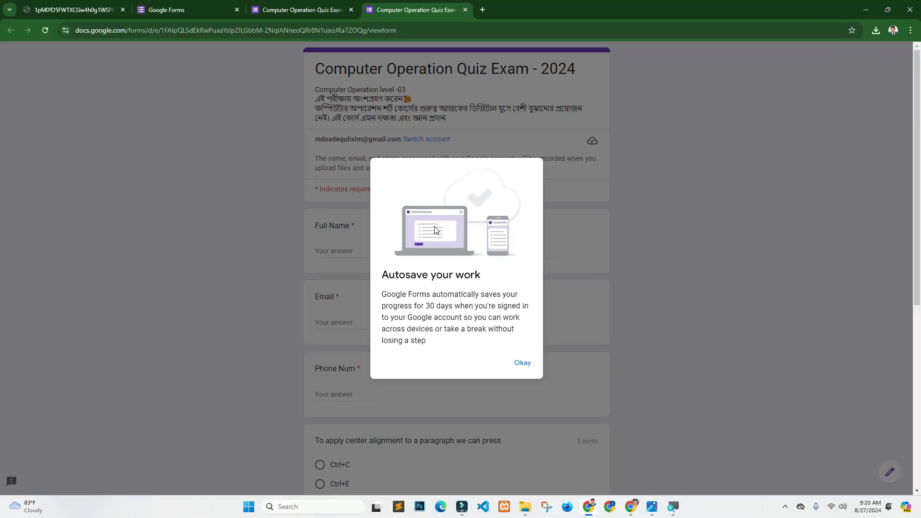
click(522, 364)
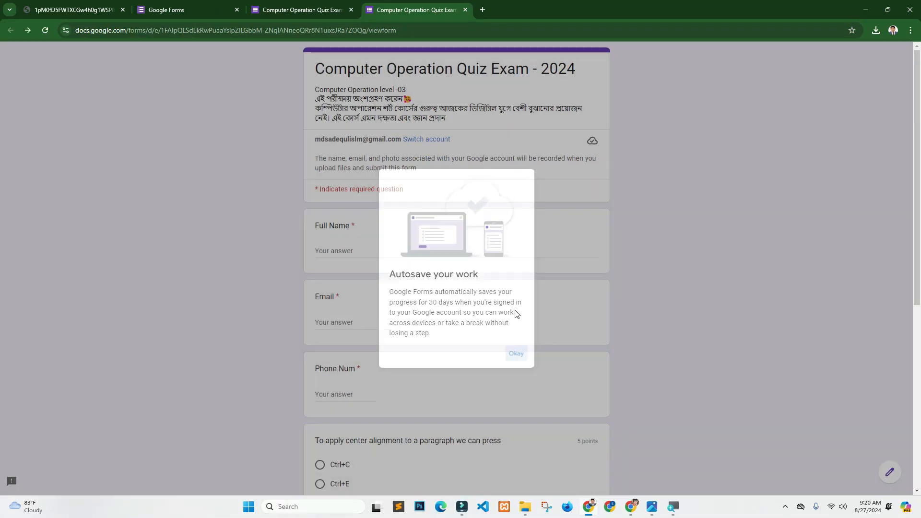
scroll(910, 140, down, 2)
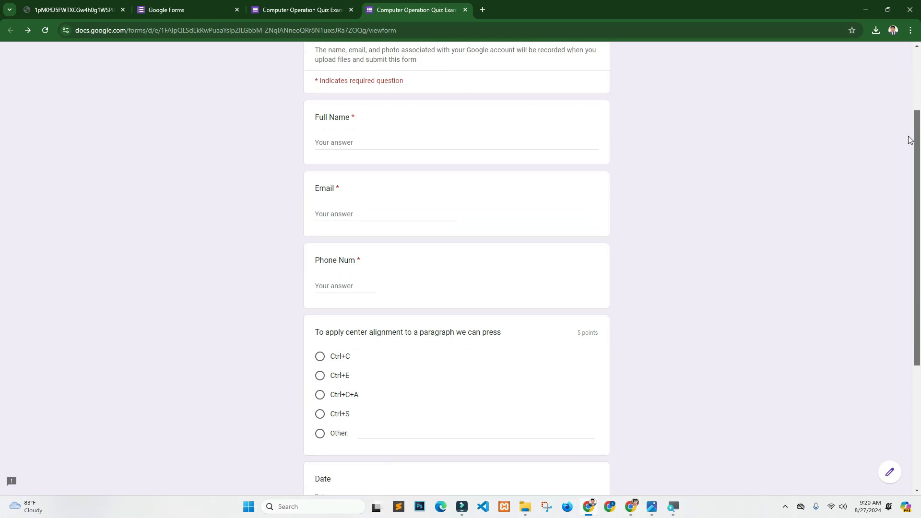
scroll(910, 139, down, 4)
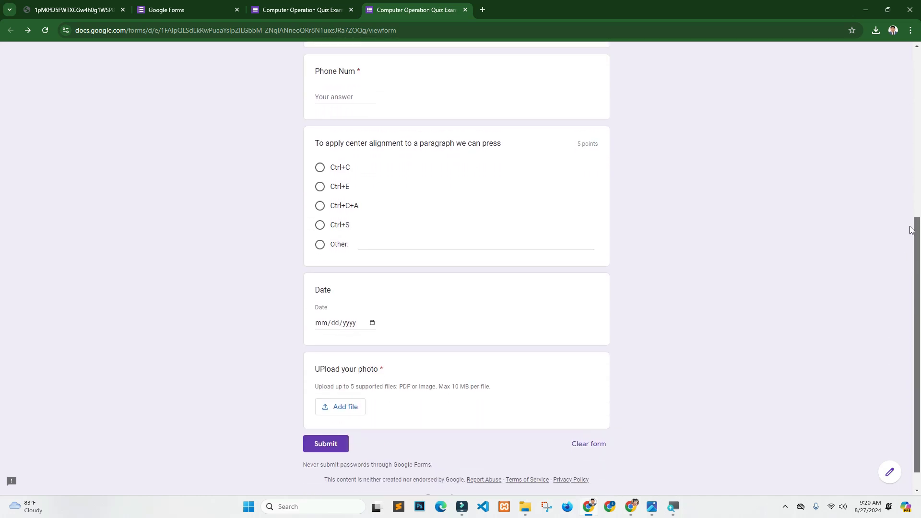
scroll(910, 230, up, 6)
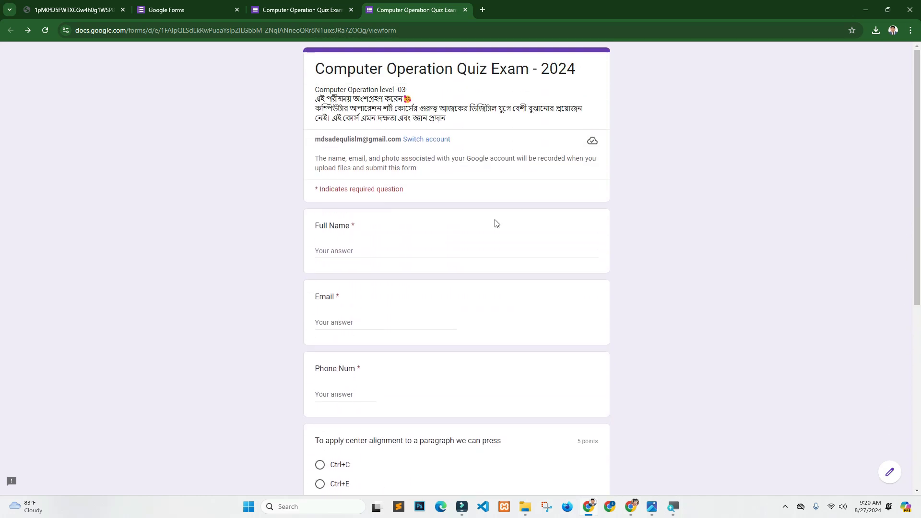
click(406, 30)
key(ctrl+c)
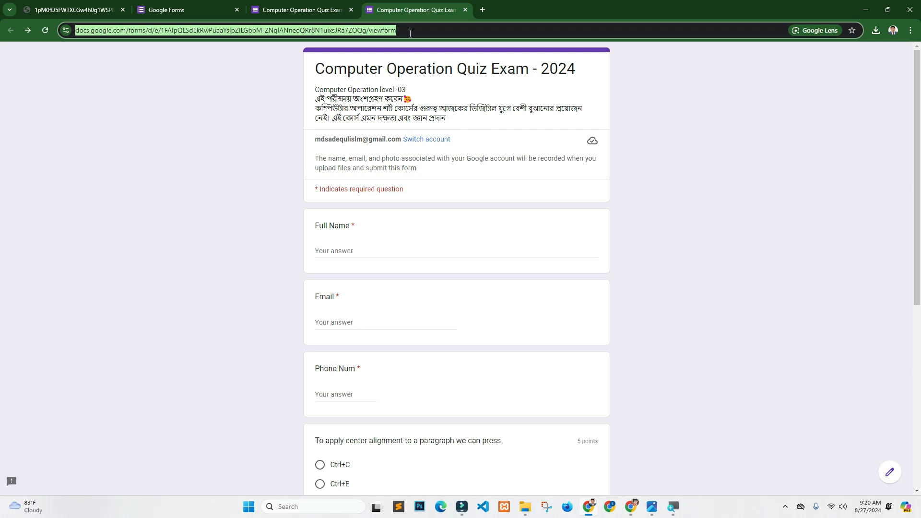
- Open the copied form link in a new Incognito window
click(910, 30)
click(800, 102)
key(ctrl+v)
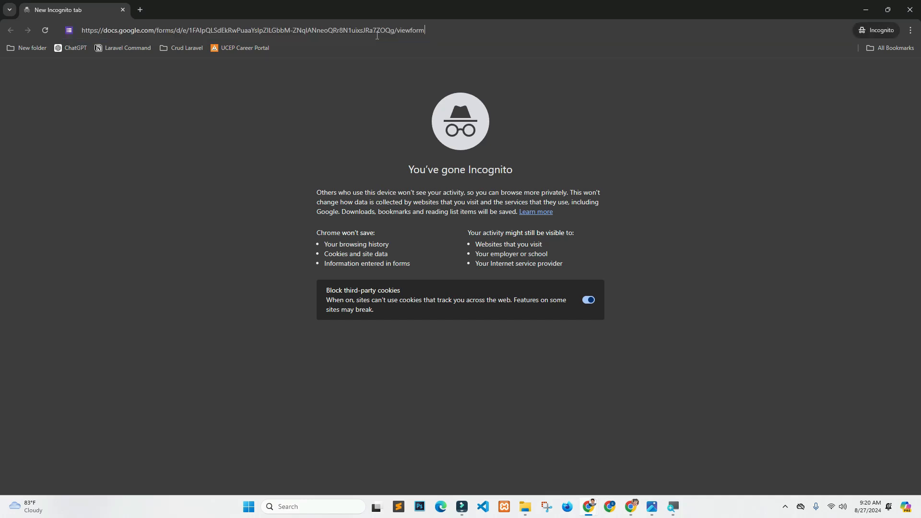
key(Return)
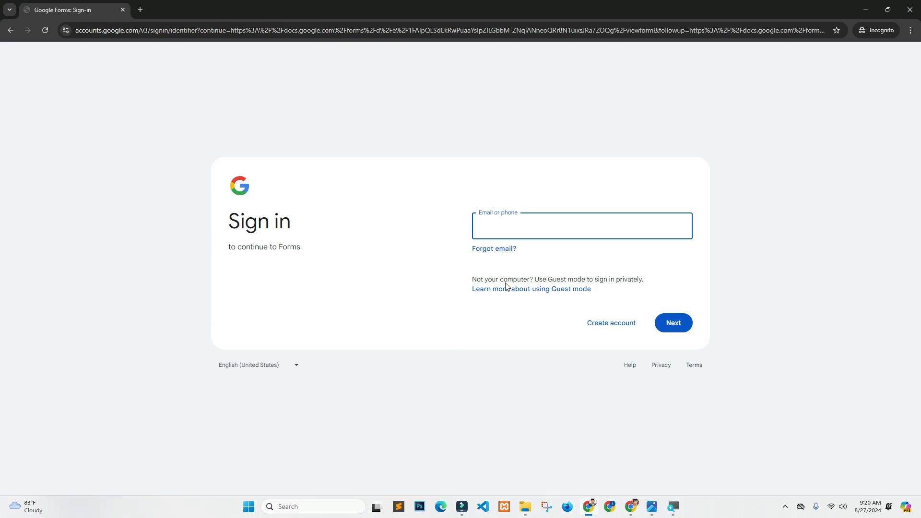
- Abandon the sign-in prompt, close Incognito, and show the Chrome profile list
click(517, 224)
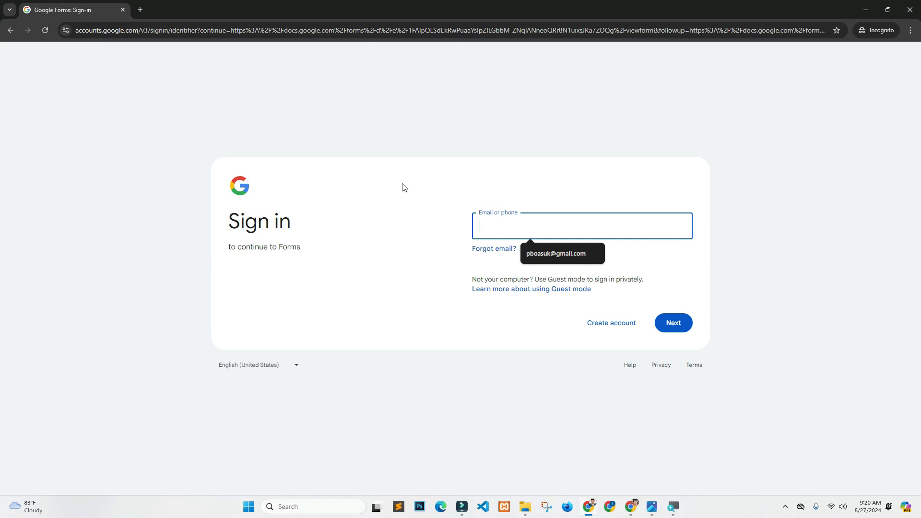
click(910, 9)
click(899, 30)
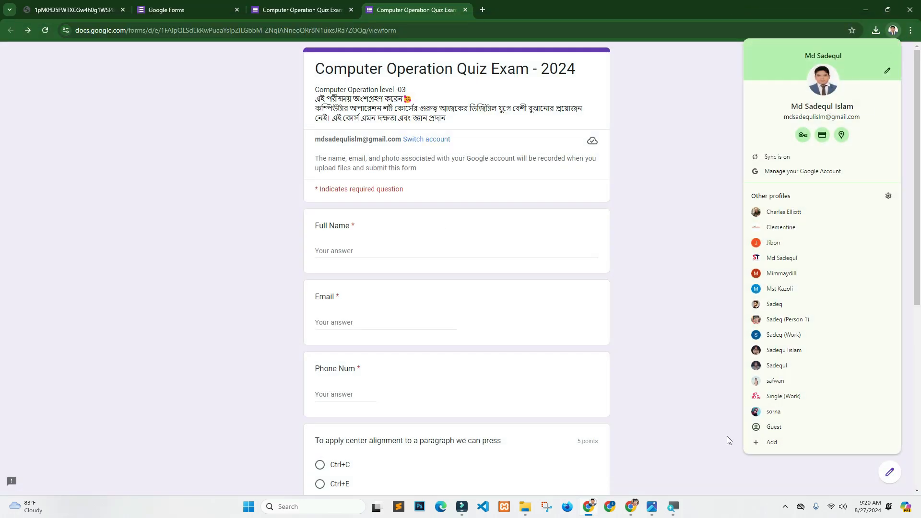
- Open the quiz form's viewform link in a new Chrome window under another profile
click(792, 379)
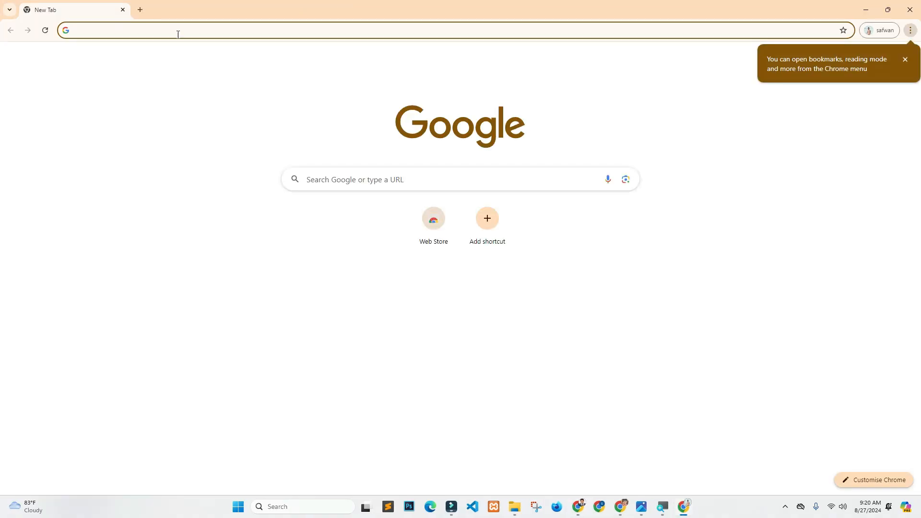
key(ctrl+v)
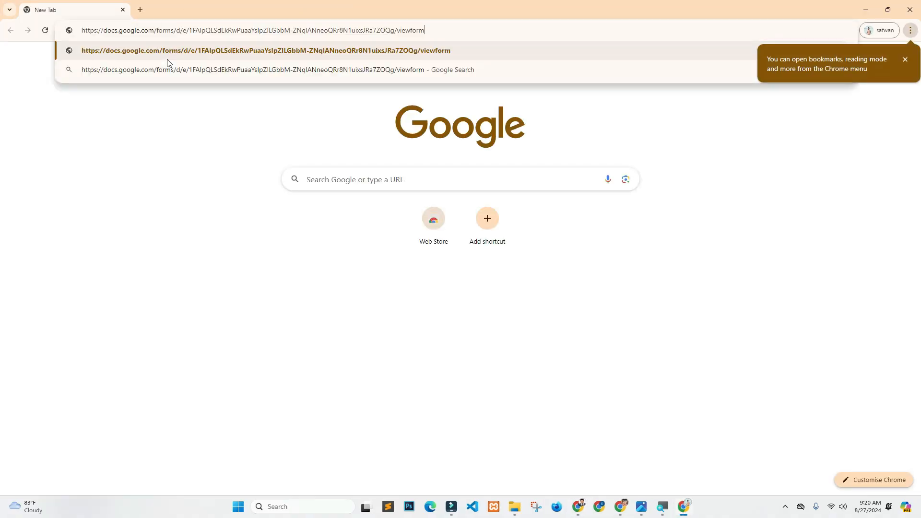
key(Return)
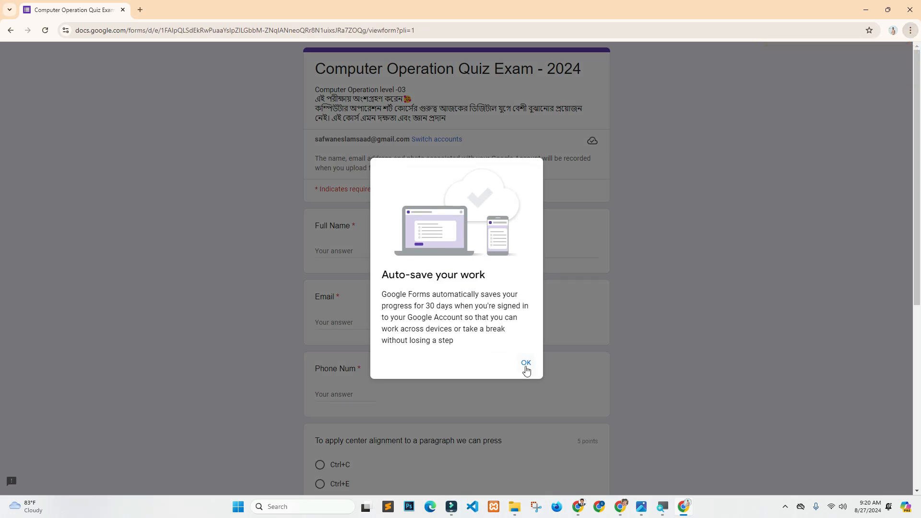
- Dismiss the auto-save notice, enter the respondent's name, set the date to 08/27/2024, and start the photo upload
click(525, 364)
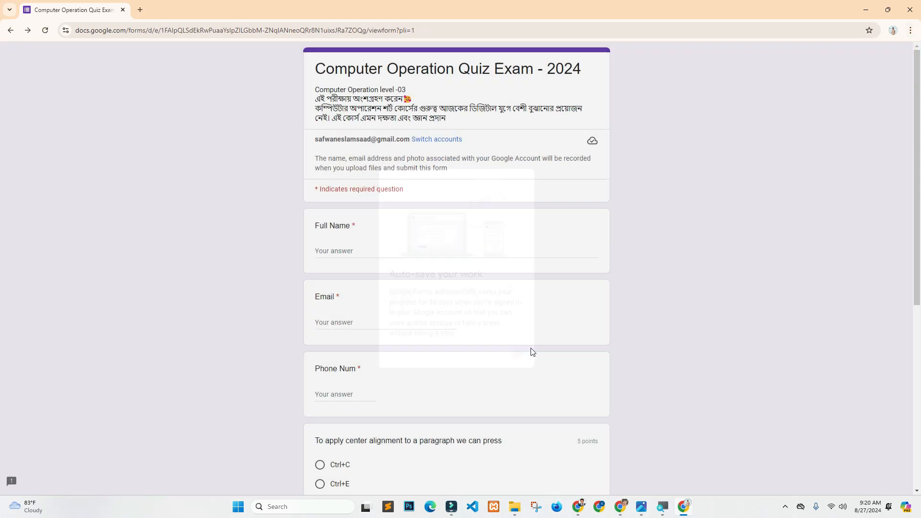
click(332, 253)
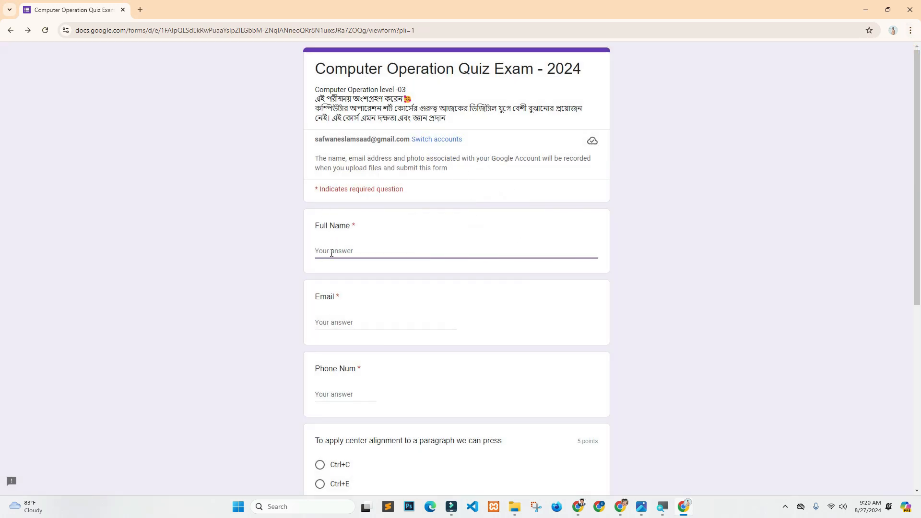
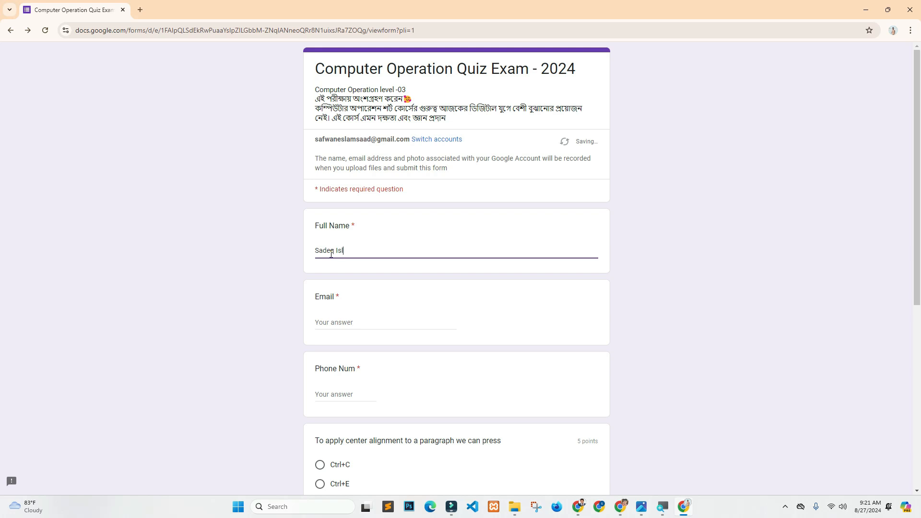
text(sadeq)
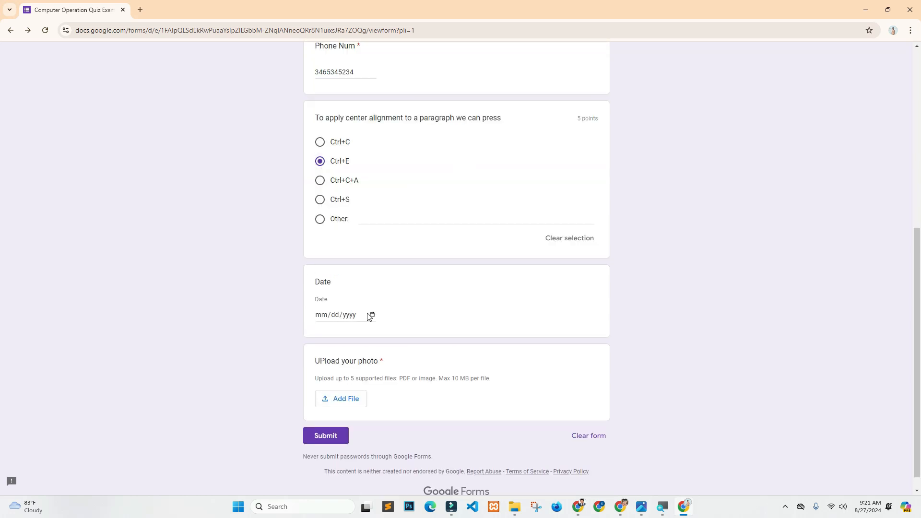
click(371, 314)
click(354, 420)
click(339, 401)
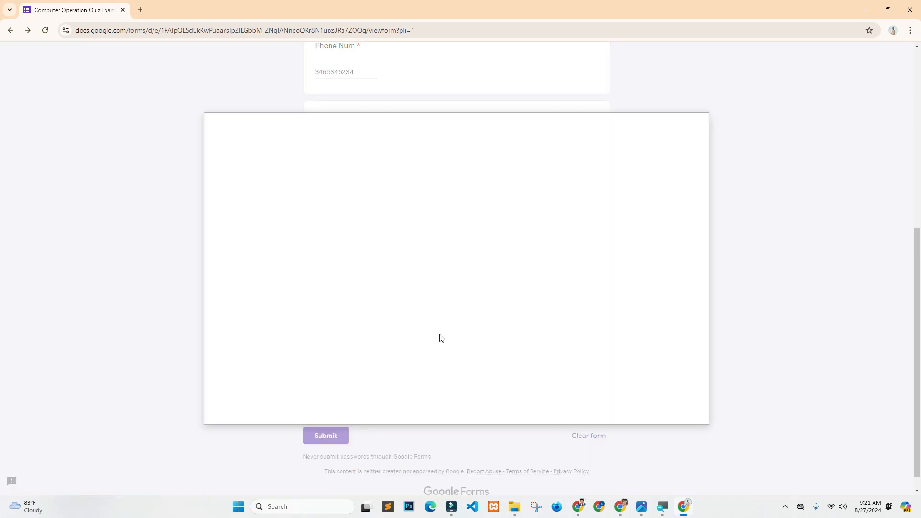
- Attach download.png from the Desktop to the photo upload question
click(453, 352)
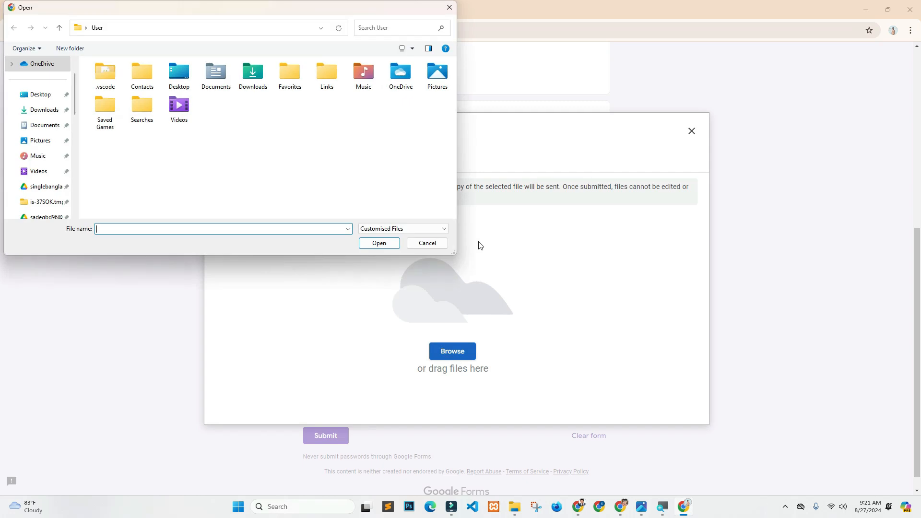
click(40, 95)
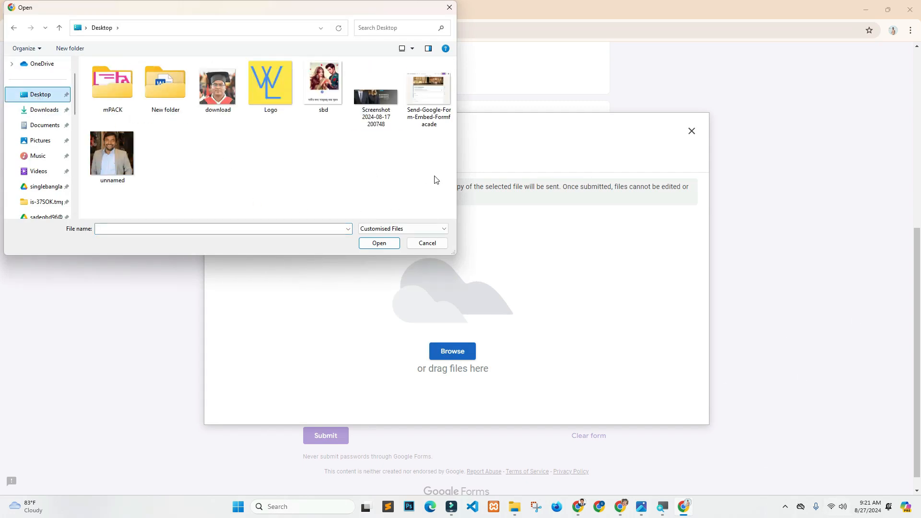
double_click(214, 91)
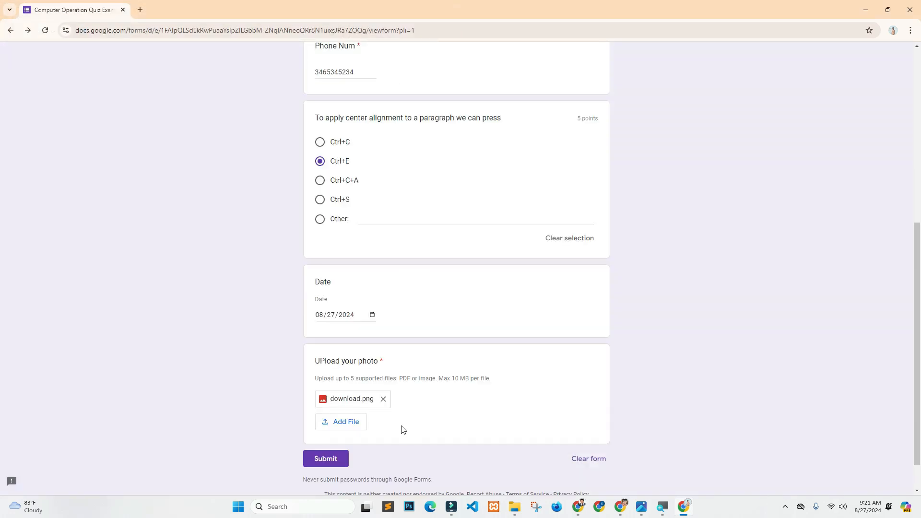
- Submit the completed quiz response and highlight the form title on the confirmation page
click(322, 460)
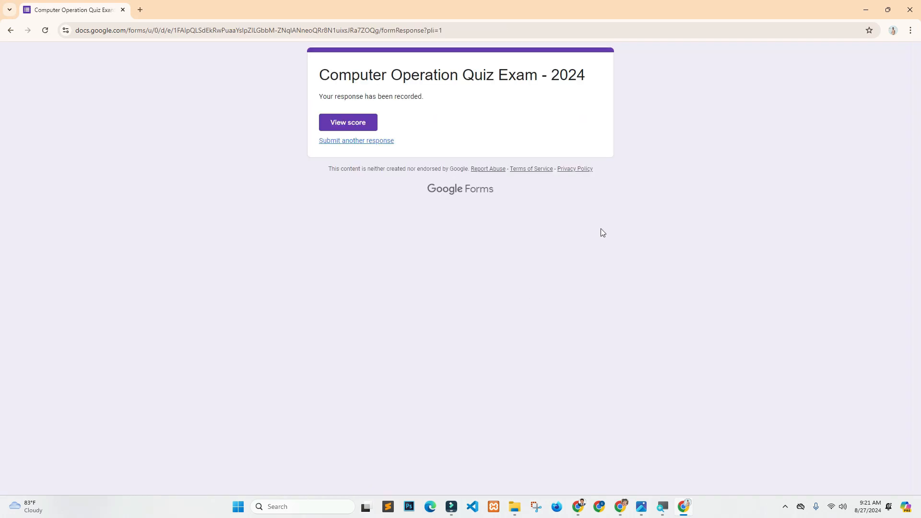
drag(323, 78, 562, 73)
- Open the score view and review the 5/5 total points and each marked answer
click(349, 124)
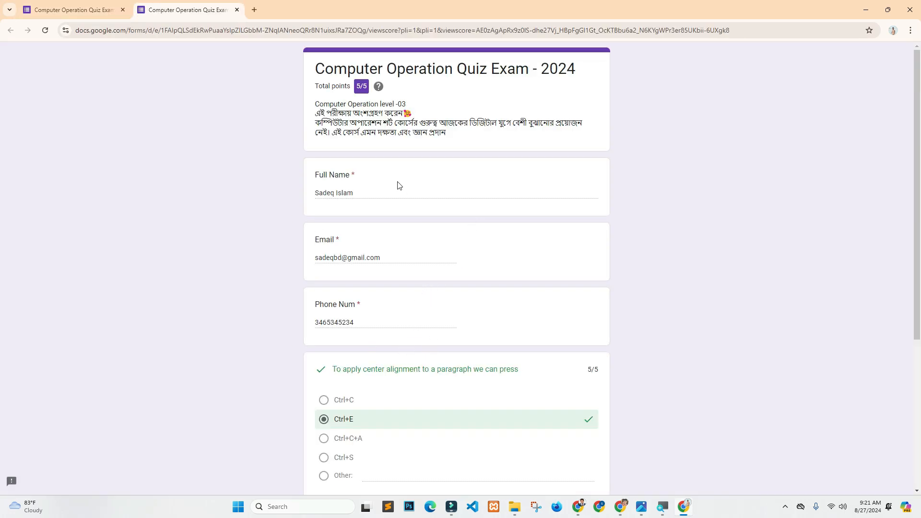
drag(315, 87, 368, 88)
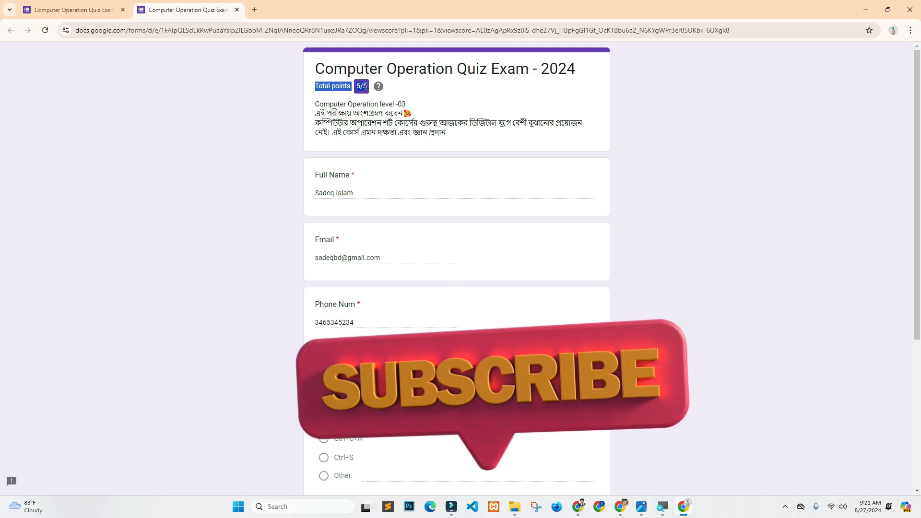
scroll(381, 231, down, 5)
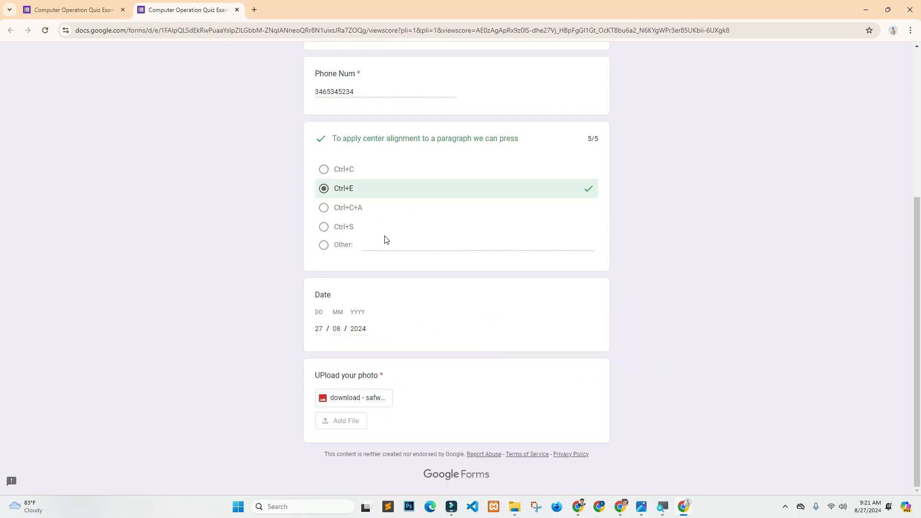
scroll(430, 317, up, 5)
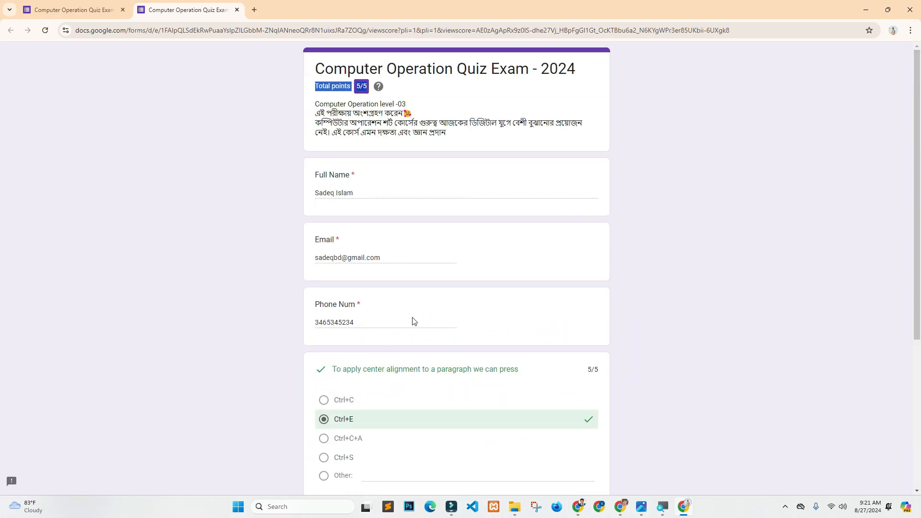
scroll(413, 321, down, 5)
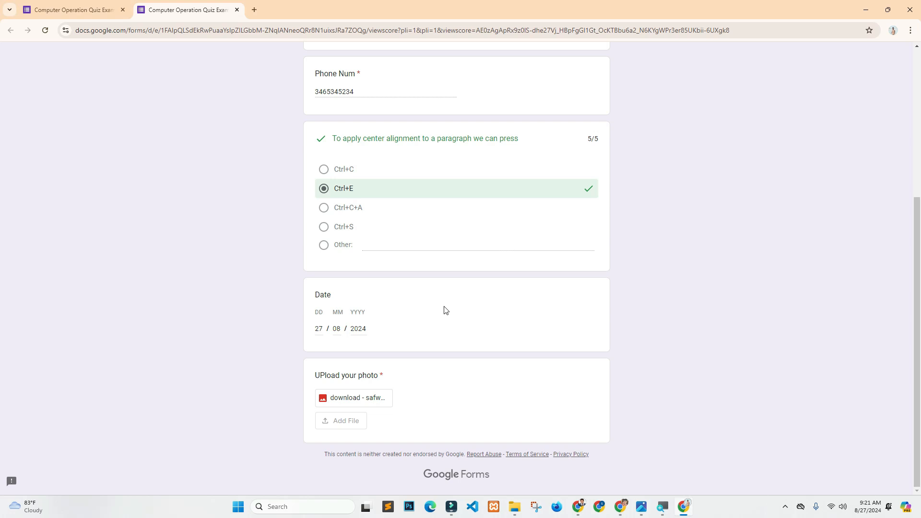
scroll(417, 387, up, 5)
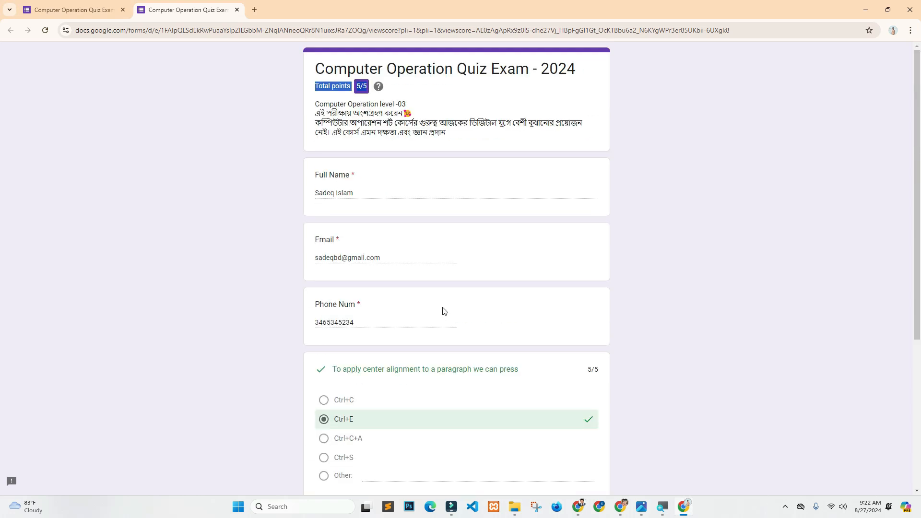
scroll(444, 310, down, 5)
scroll(449, 328, up, 5)
- Check the score page's web address, then return to the original Chrome window
click(241, 28)
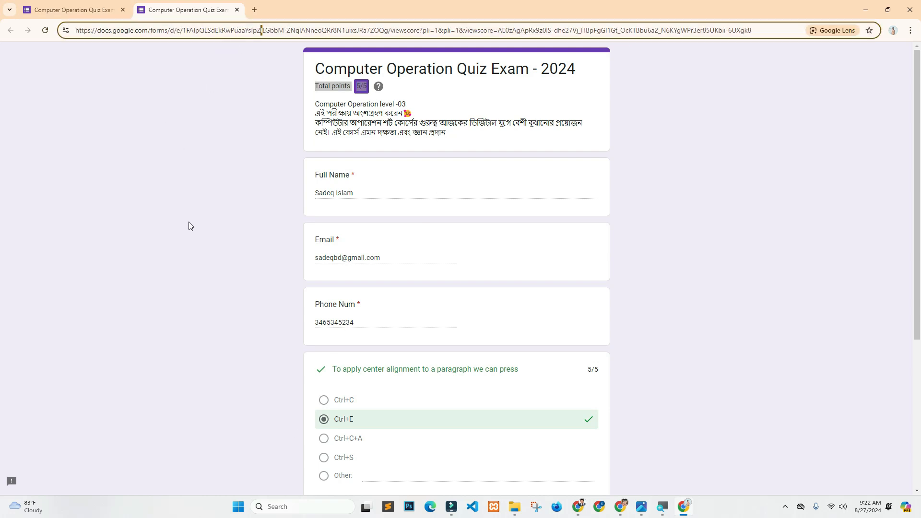
scroll(302, 290, down, 5)
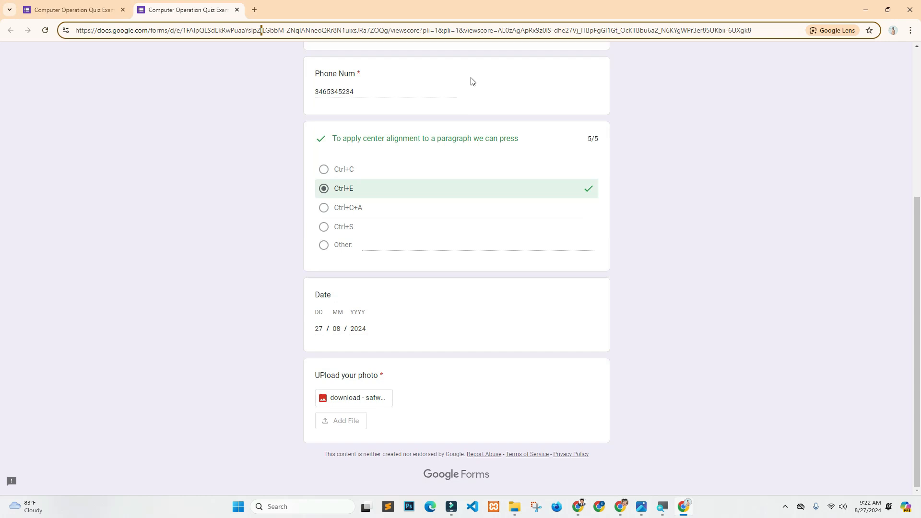
scroll(419, 283, up, 5)
key(alt+Tab)
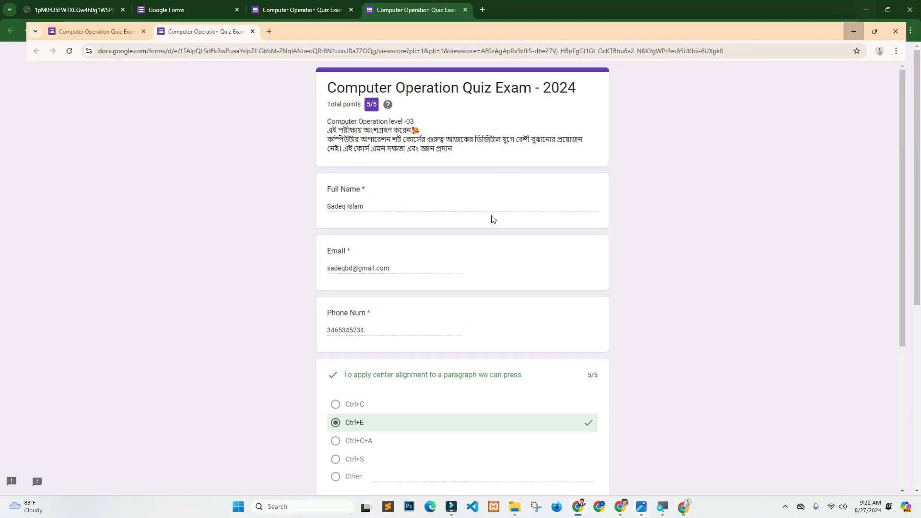
- In the form editor's Responses tab, dismiss the tip and review the 1-response summary averaging 5/5
click(303, 10)
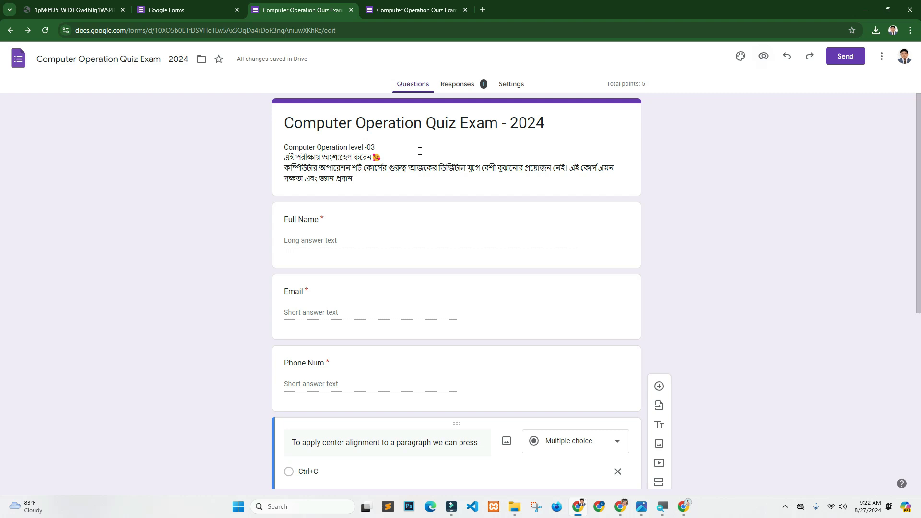
click(463, 87)
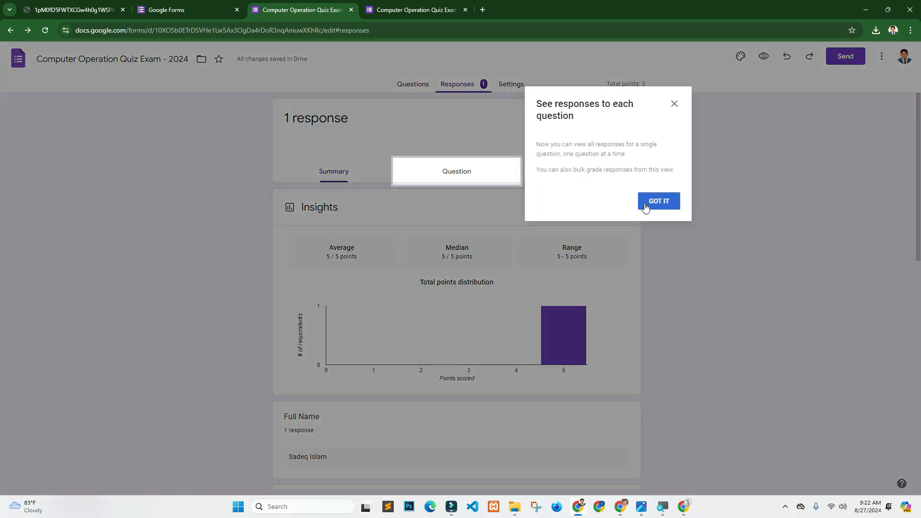
click(659, 201)
scroll(438, 302, down, 10)
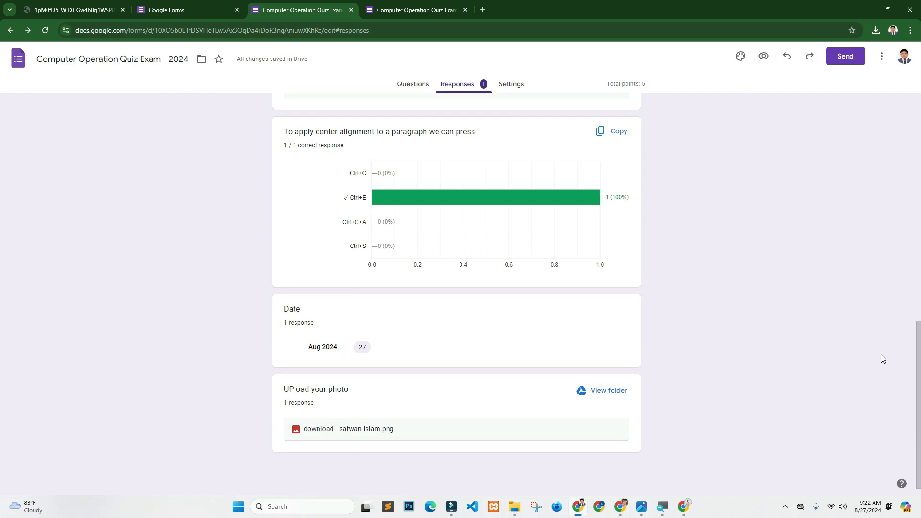
scroll(918, 355, up, 3)
scroll(918, 355, up, 3)
scroll(918, 355, down, 6)
scroll(917, 355, up, 5)
scroll(917, 355, down, 1)
scroll(917, 355, up, 1)
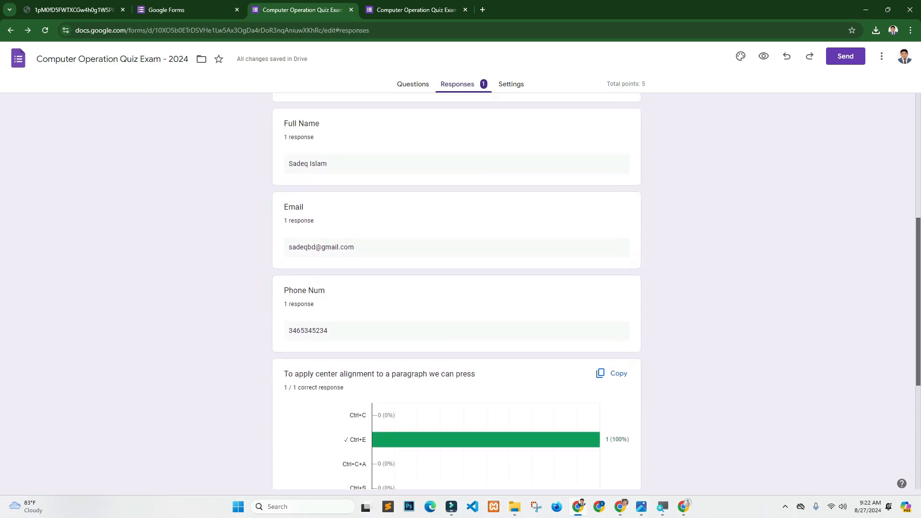
scroll(309, 355, down, 5)
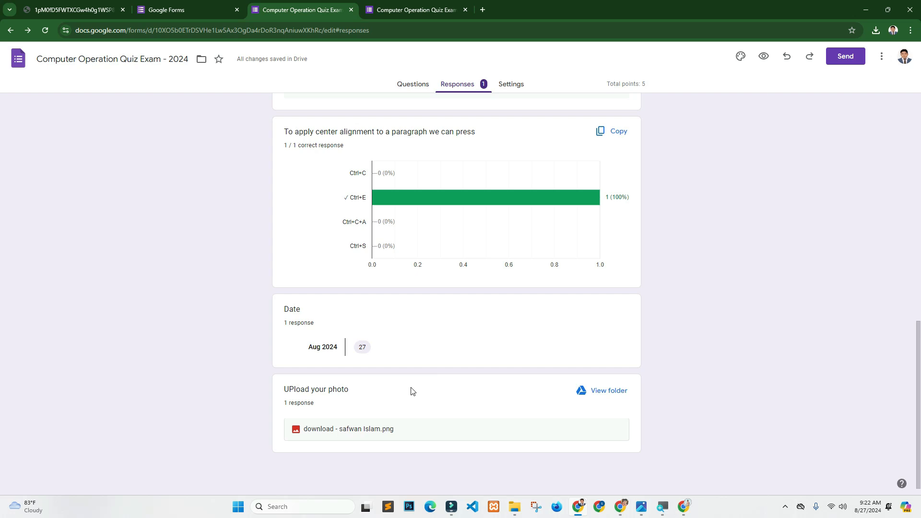
scroll(454, 344, up, 20)
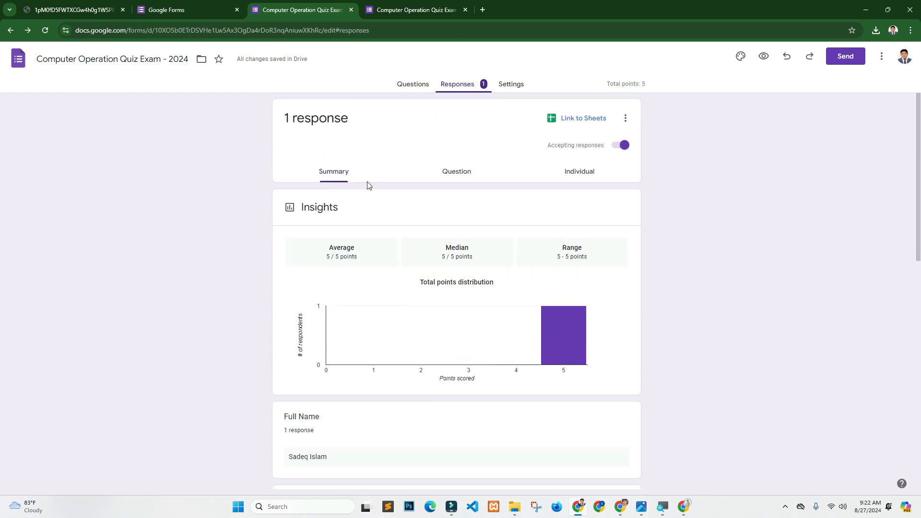